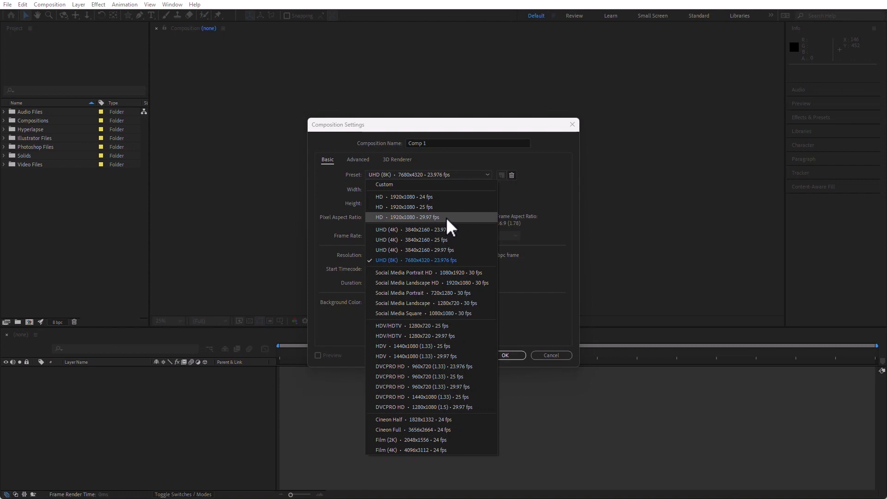
# Step: Create a composition named Shapes using the HD 1920x1080 29.97 fps preset
pyautogui.click(445, 217)
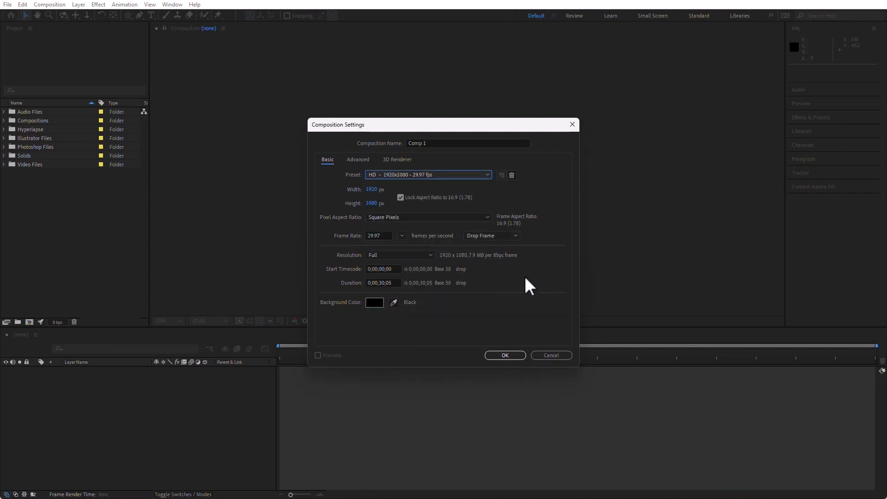
pyautogui.doubleClick(439, 144)
pyautogui.write('Shaoes')
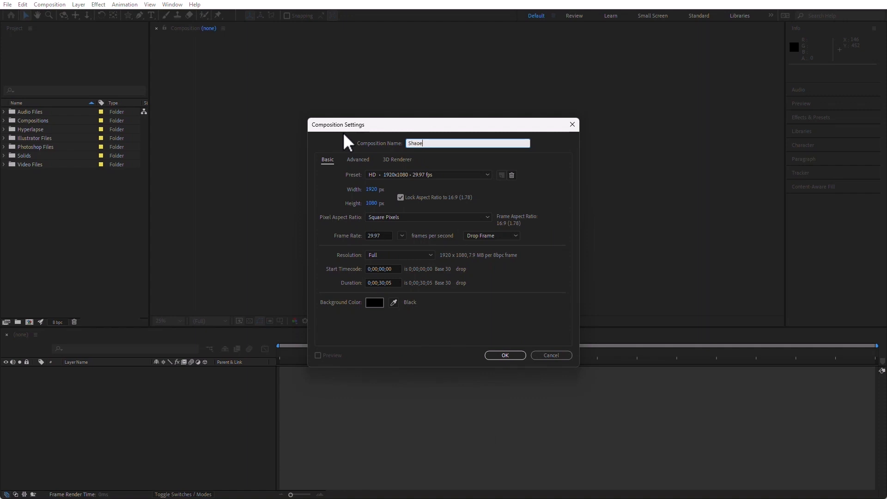
pyautogui.press('BackSpace')
pyautogui.press('BackSpace')
pyautogui.press('BackSpace')
pyautogui.write('pes')
pyautogui.click(504, 355)
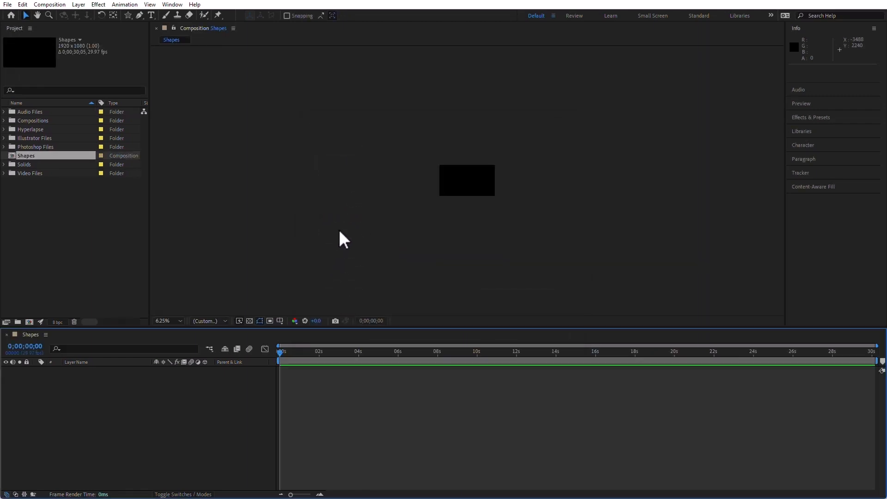
# Step: Draw a flower-like star shape in the centre of the composition with the Star tool
pyautogui.scroll(3, 401, 209)
pyautogui.scroll(-1, 401, 209)
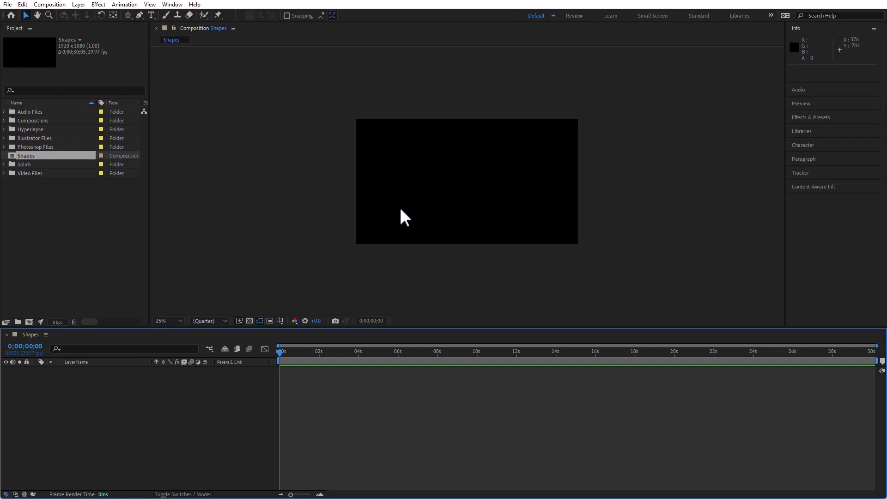
pyautogui.click(129, 15)
pyautogui.moveTo(456, 180); pyautogui.dragTo(485, 210)
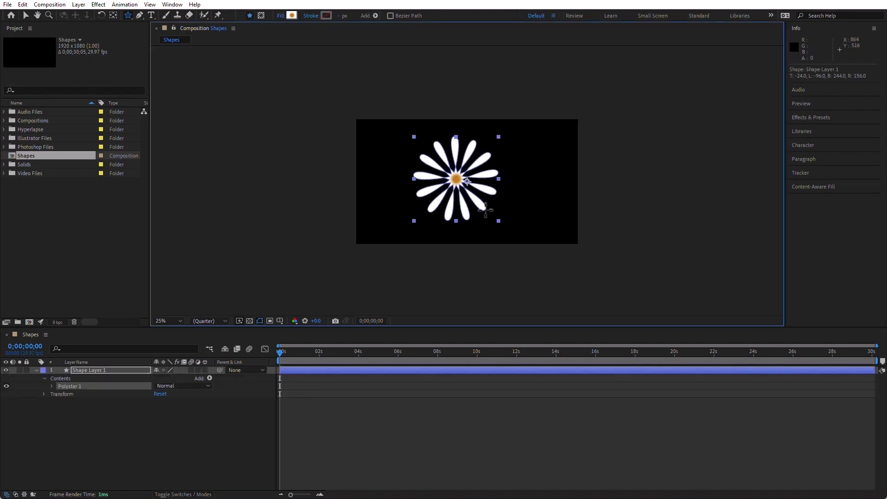
pyautogui.moveTo(485, 211); pyautogui.dragTo(484, 211)
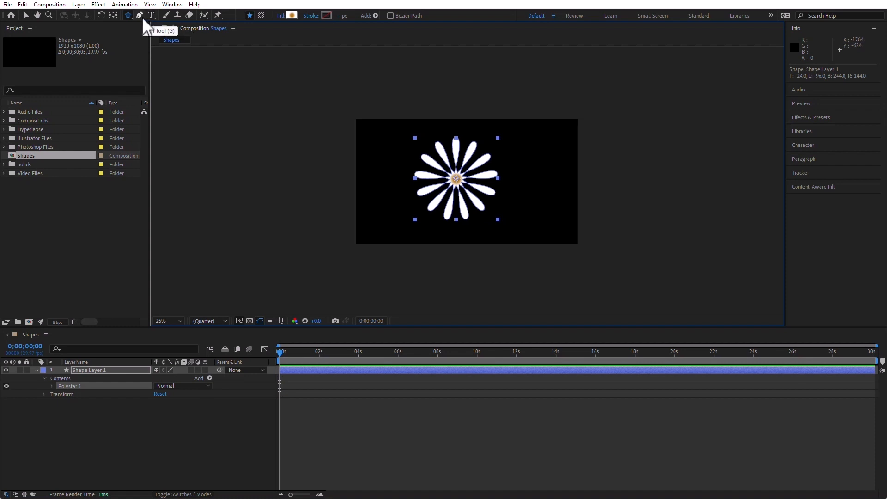
# Step: Expand the star's Polystar Path properties and increase its Points to 23
pyautogui.press('.')
pyautogui.press('.')
pyautogui.press(',')
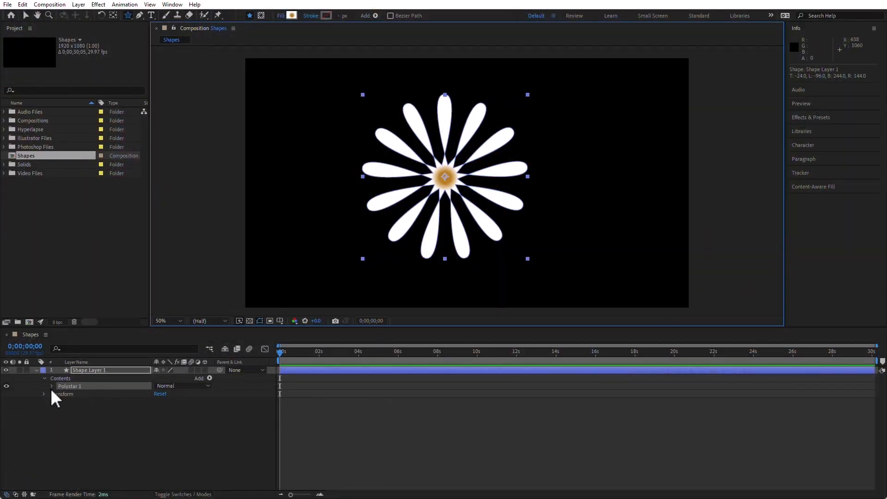
pyautogui.click(52, 386)
pyautogui.click(59, 392)
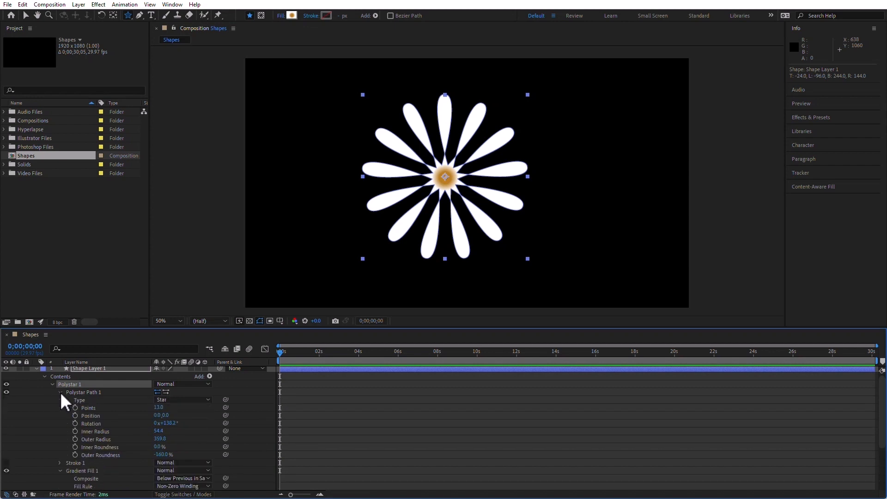
pyautogui.click(90, 409)
pyautogui.moveTo(157, 408); pyautogui.dragTo(184, 416)
pyautogui.hotkey('ctrl', 'z')
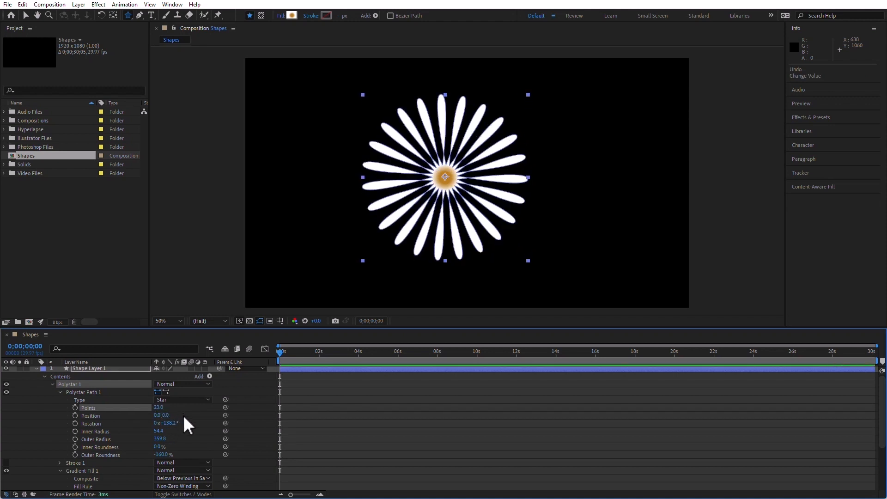
# Step: Adjust the star's Rotation to about 122° and its Inner Roundness, then delete the shape layer
pyautogui.moveTo(170, 424); pyautogui.dragTo(166, 431)
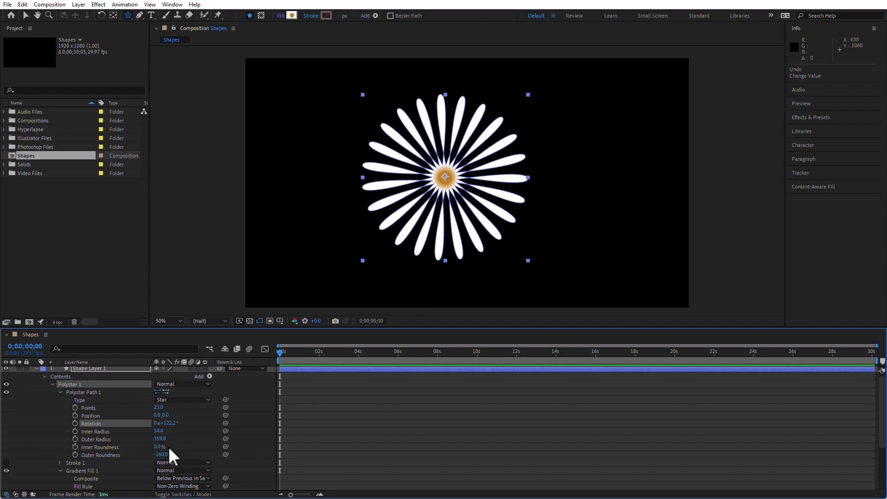
pyautogui.moveTo(160, 447); pyautogui.dragTo(141, 452)
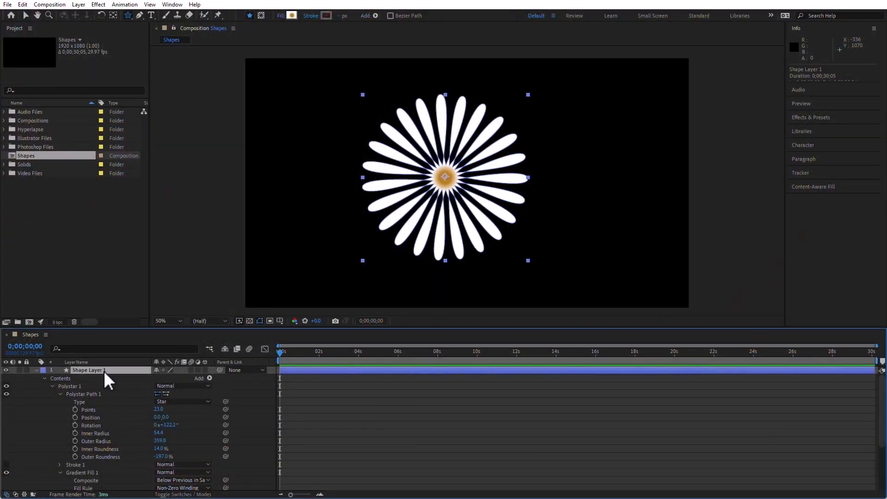
pyautogui.press('Delete')
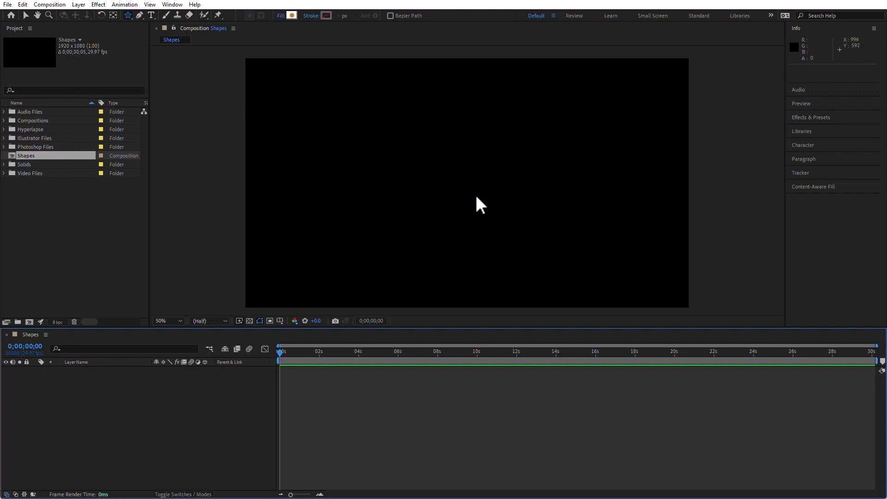
# Step: Draw a new star flower shape in the centre of the composition
pyautogui.moveTo(442, 175); pyautogui.dragTo(503, 239)
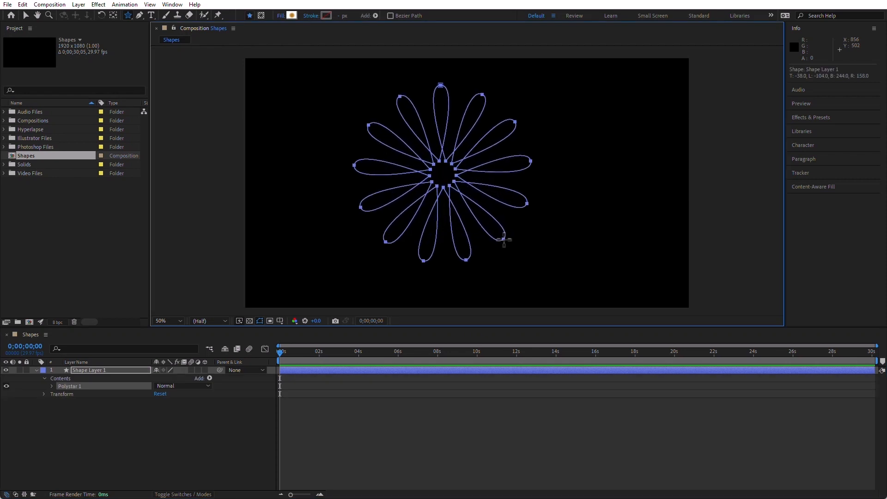
pyautogui.moveTo(503, 240); pyautogui.dragTo(503, 239)
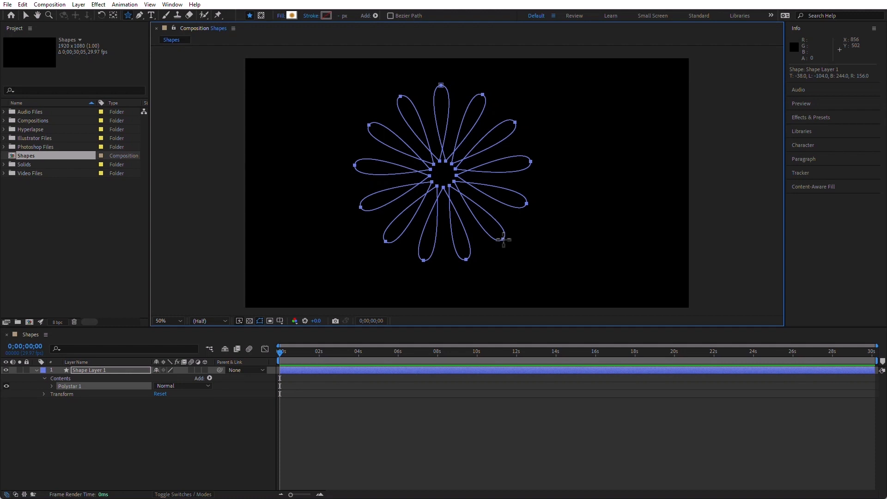
pyautogui.moveTo(503, 239); pyautogui.dragTo(503, 239)
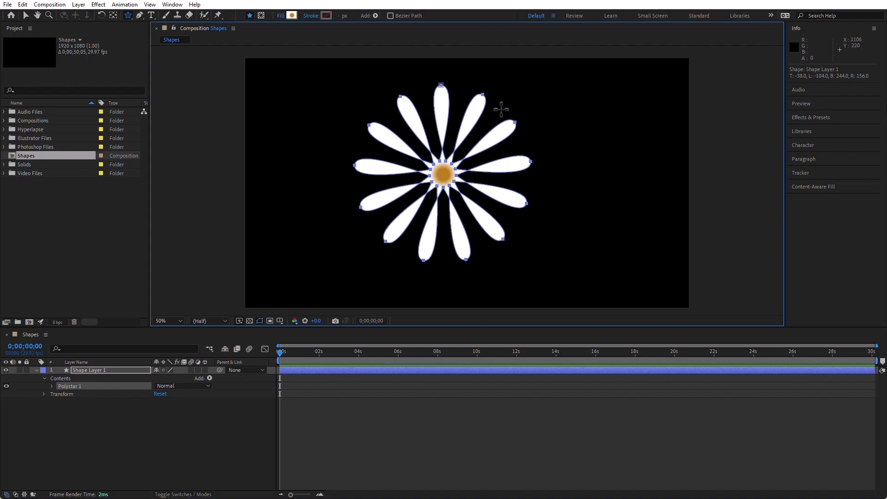
# Step: Expand the polystar's path and reshape the upper-left petal by dragging a vertex tangent handle
pyautogui.click(51, 385)
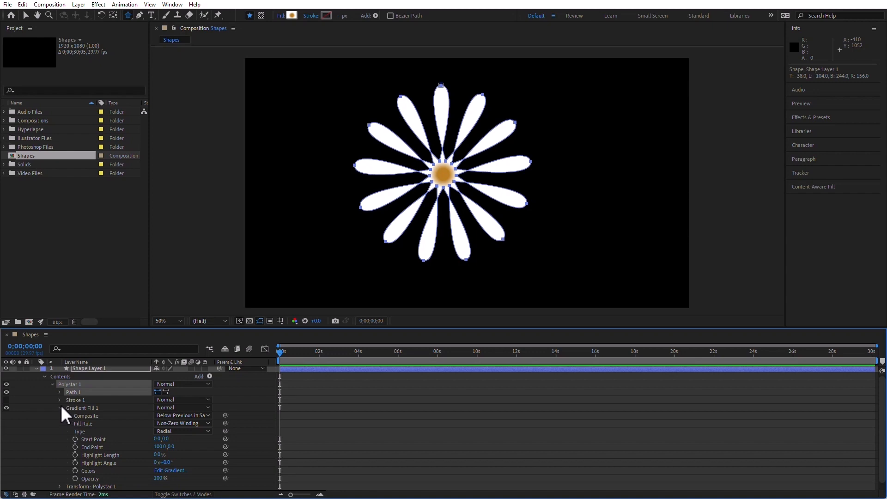
pyautogui.click(60, 391)
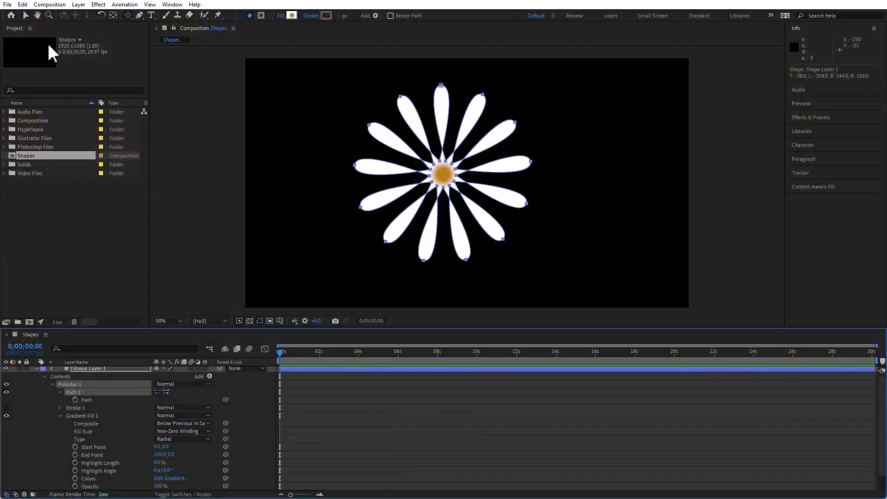
pyautogui.click(27, 15)
pyautogui.click(442, 85)
pyautogui.doubleClick(442, 86)
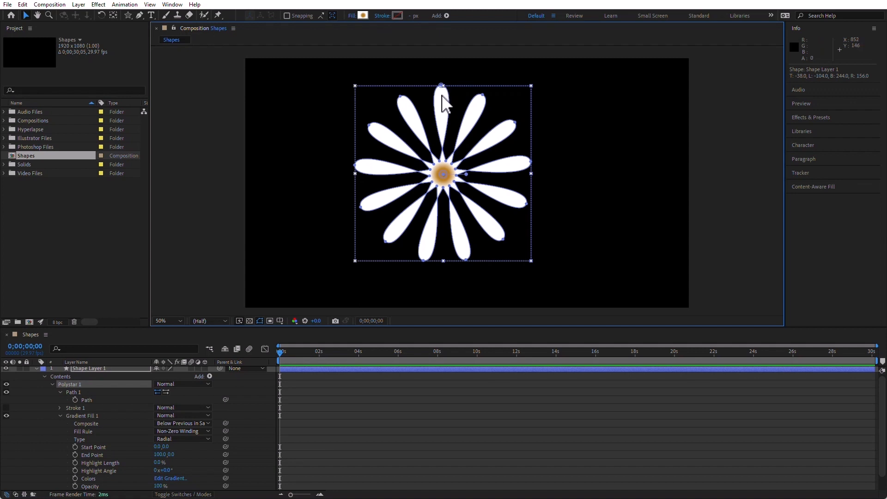
pyautogui.click(456, 77)
pyautogui.click(444, 89)
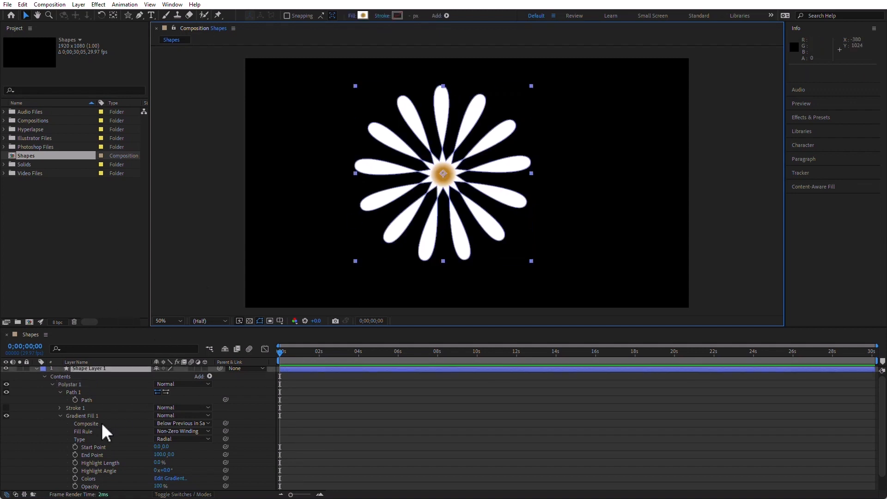
pyautogui.click(87, 399)
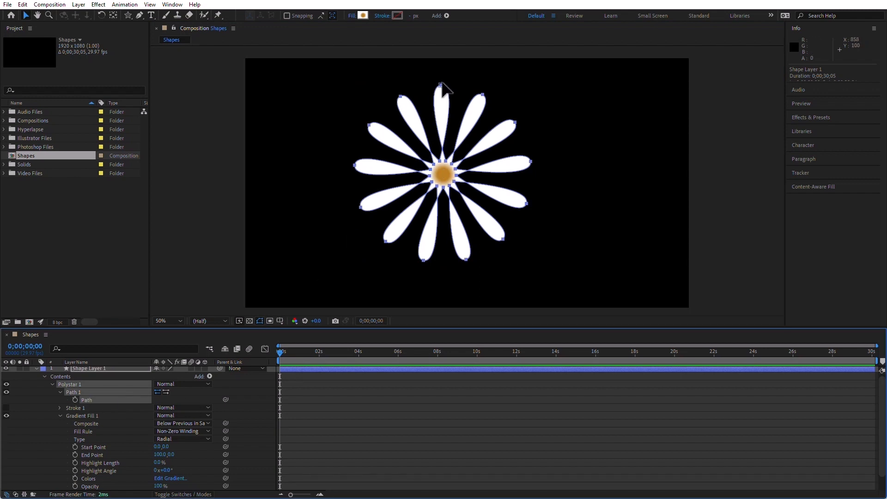
pyautogui.doubleClick(403, 103)
pyautogui.click(401, 97)
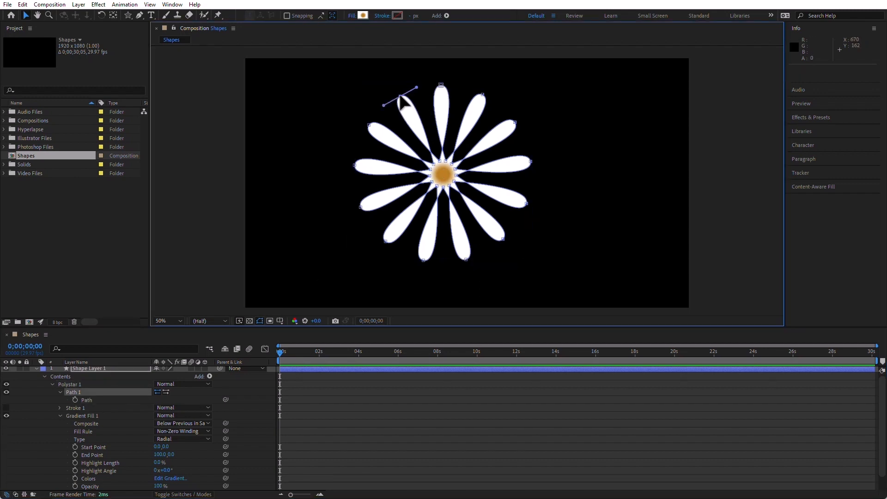
pyautogui.moveTo(417, 88); pyautogui.dragTo(351, 108)
# Step: Reshape the top petal and the upper-right petal by dragging their vertex tangent handles
pyautogui.click(440, 85)
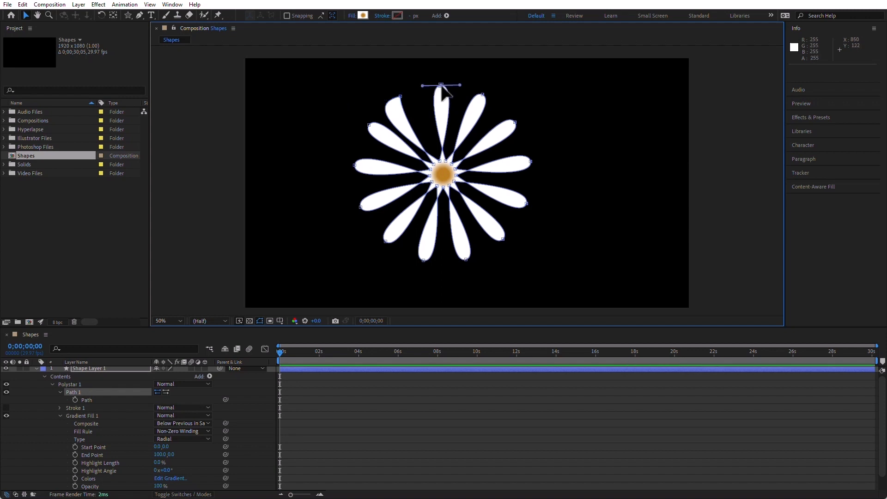
pyautogui.moveTo(460, 85); pyautogui.dragTo(376, 84)
pyautogui.click(482, 98)
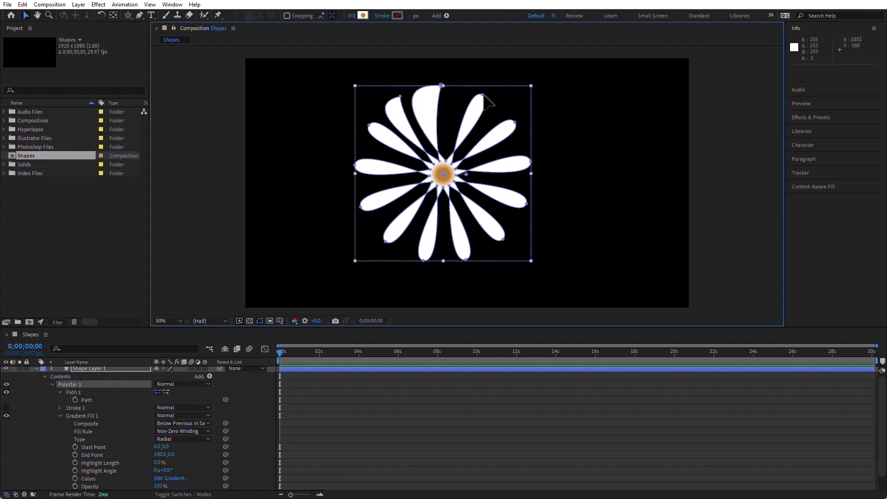
pyautogui.click(483, 95)
pyautogui.moveTo(498, 102); pyautogui.dragTo(434, 71)
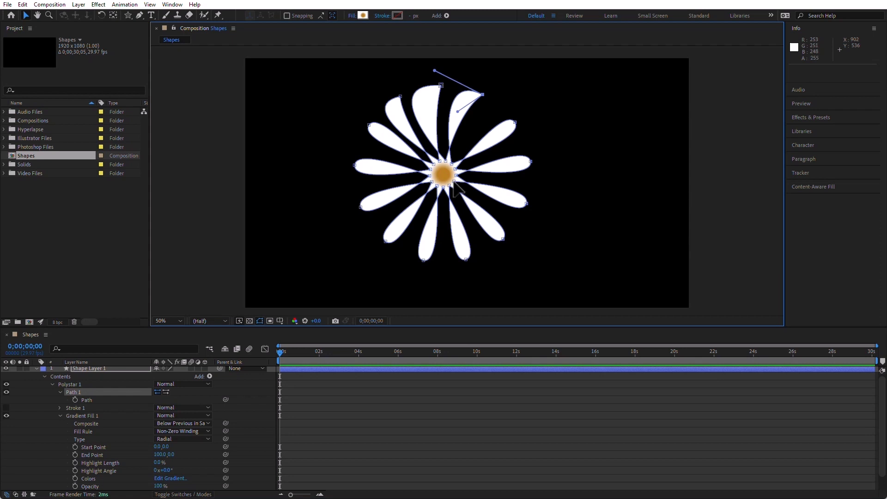
# Step: Reshape the two right-side petals by dragging their vertex tangent handles
pyautogui.moveTo(454, 183); pyautogui.dragTo(473, 193)
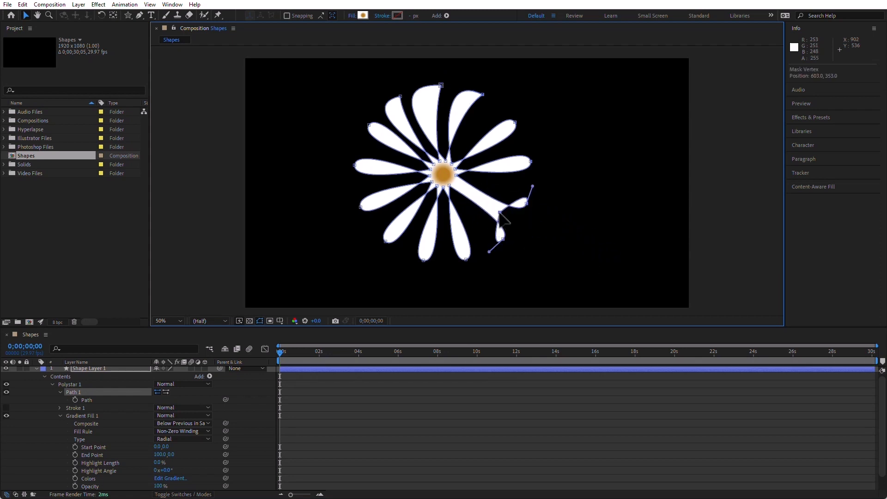
pyautogui.click(456, 169)
pyautogui.moveTo(480, 170); pyautogui.dragTo(508, 134)
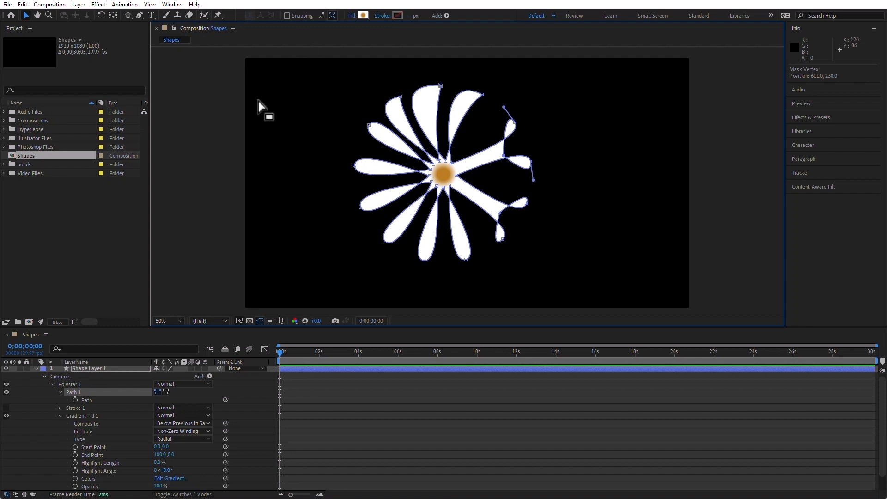
# Step: Switch to the Rectangle tool, draw a rectangle inside the existing shape layer, and undo it
pyautogui.click(103, 384)
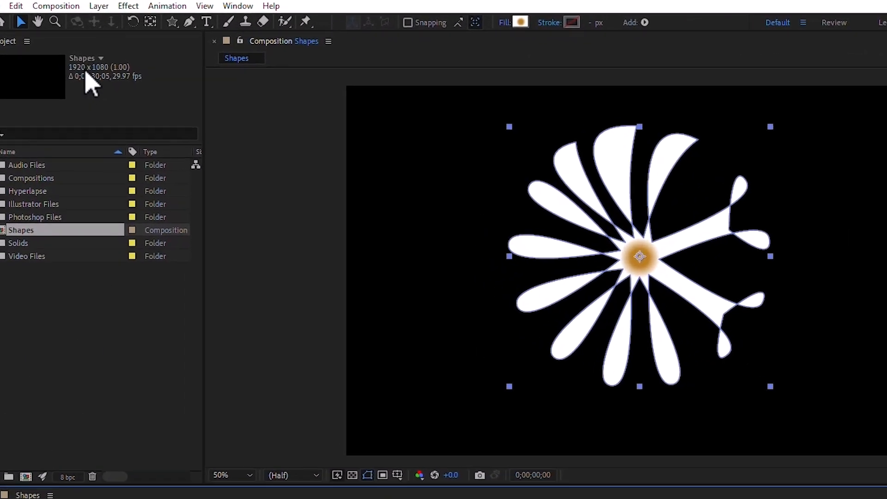
pyautogui.click(212, 28)
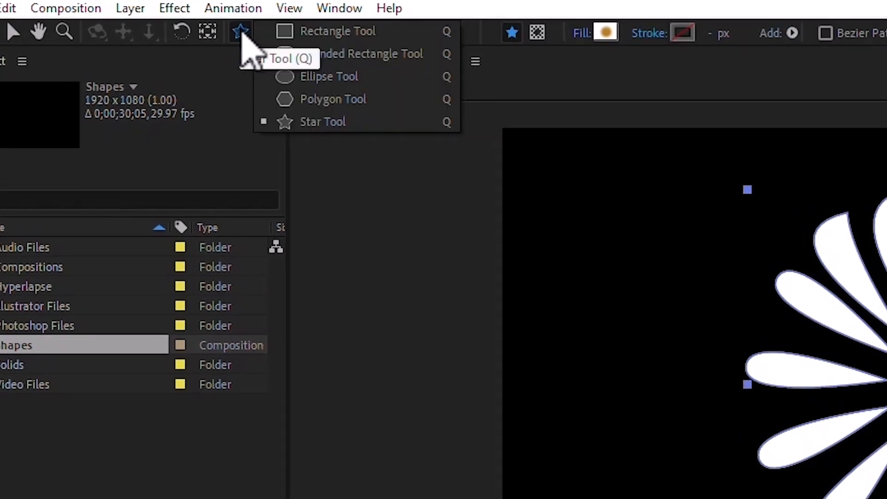
pyautogui.click(261, 31)
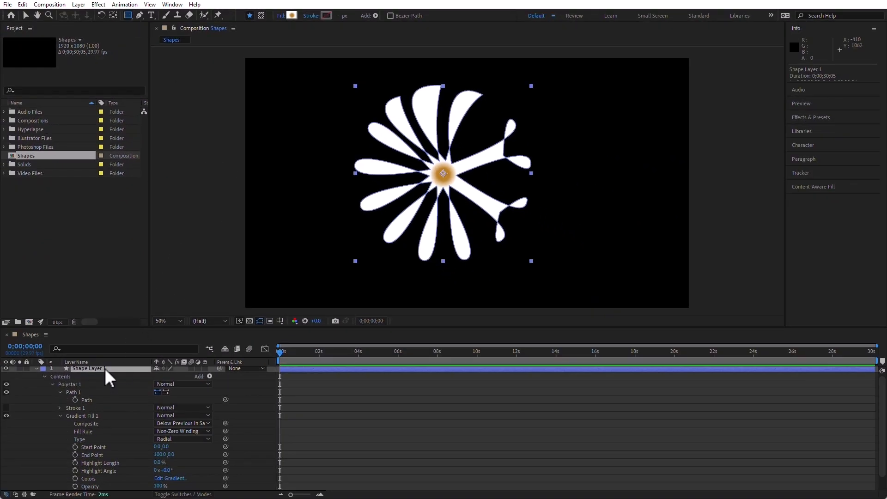
pyautogui.click(104, 368)
pyautogui.click(27, 16)
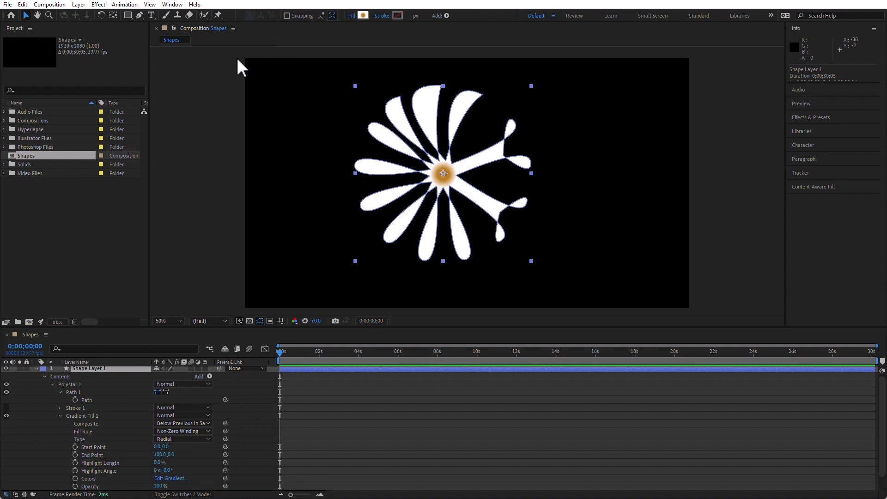
pyautogui.click(125, 15)
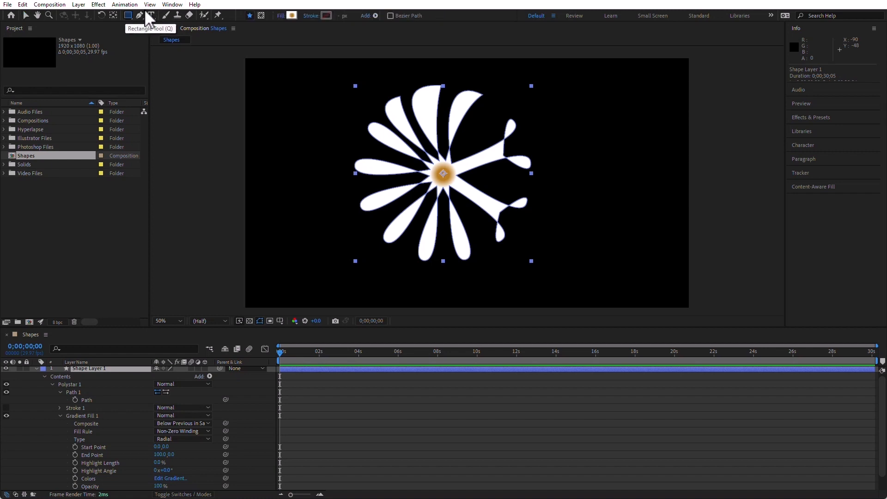
pyautogui.click(249, 17)
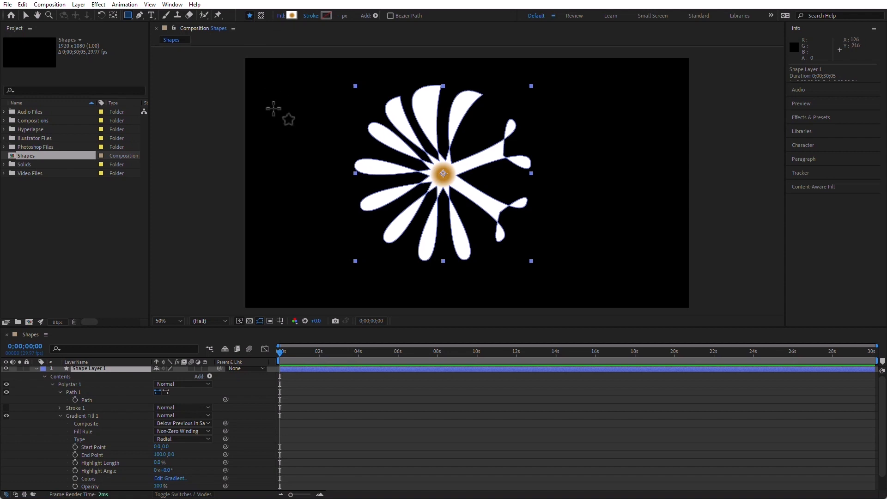
pyautogui.moveTo(276, 90); pyautogui.dragTo(324, 142)
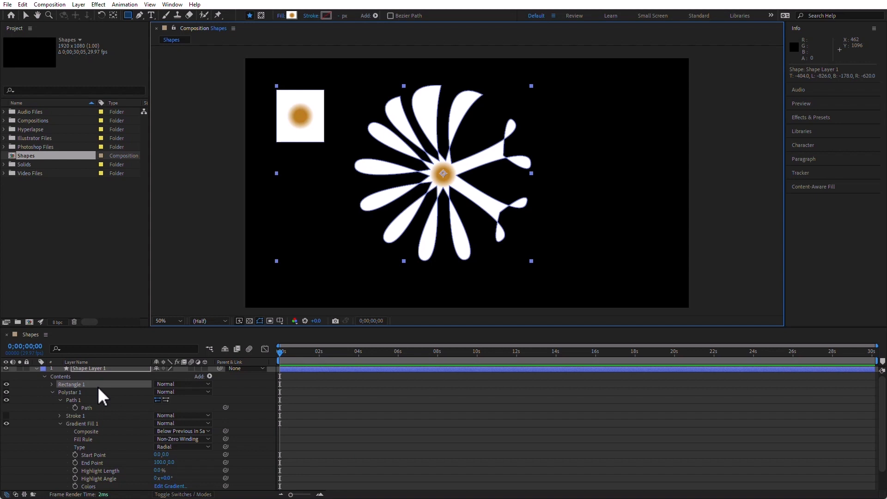
pyautogui.hotkey('ctrl', 'z')
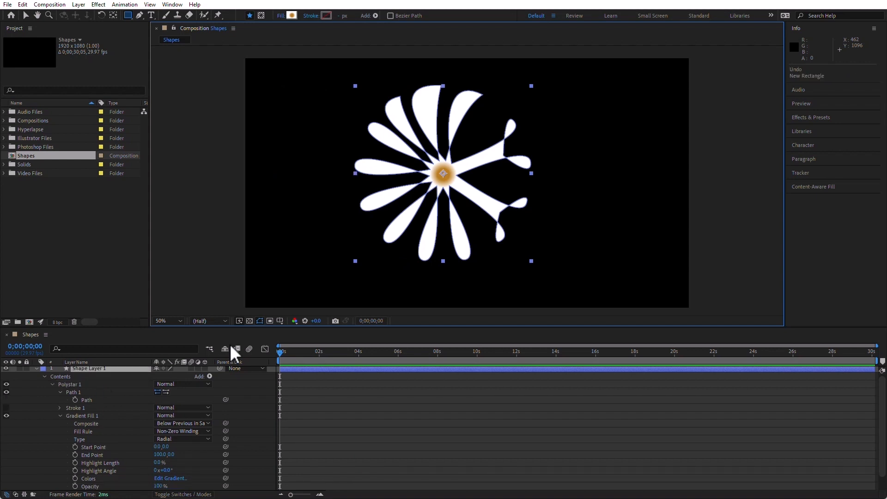
# Step: Switch the tool's creation mode, draw another rectangle over the flower, and undo it
pyautogui.click(261, 15)
pyautogui.moveTo(367, 102); pyautogui.dragTo(443, 161)
pyautogui.hotkey('ctrl', 'z')
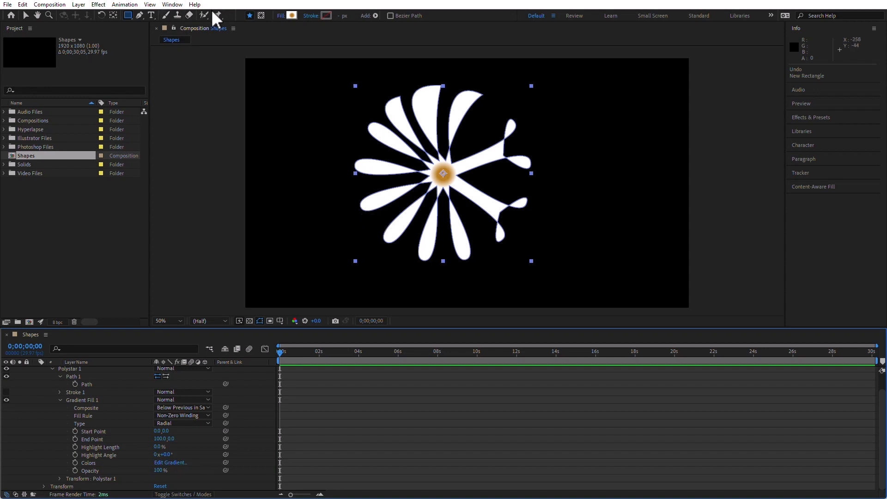
# Step: Delete the flower shape layer from the composition
pyautogui.click(140, 14)
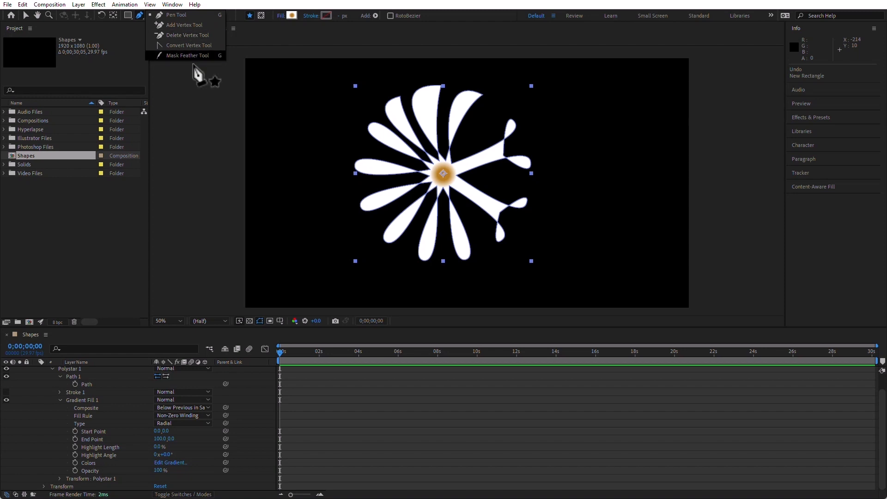
pyautogui.click(190, 16)
pyautogui.scroll(1, 95, 376)
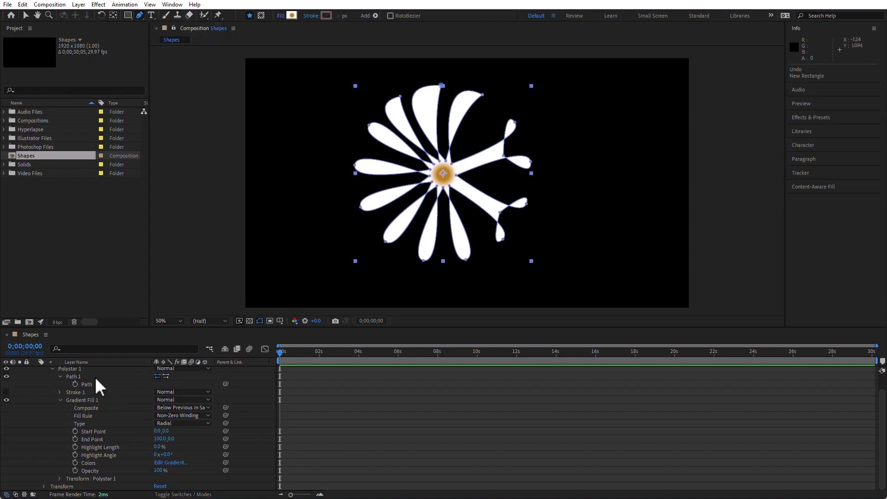
pyautogui.click(104, 372)
pyautogui.press('Delete')
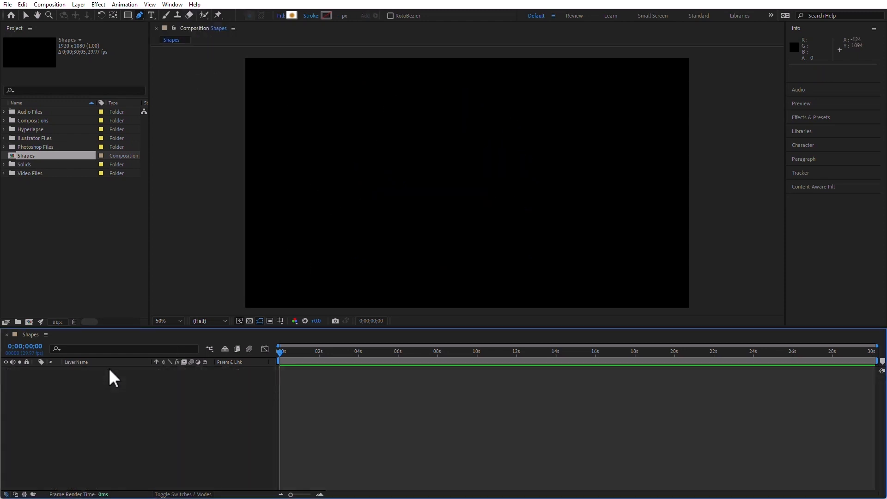
# Step: Draw a large rectangle on a new shape layer and switch its fill to a solid colour
pyautogui.moveTo(129, 14); pyautogui.dragTo(173, 26)
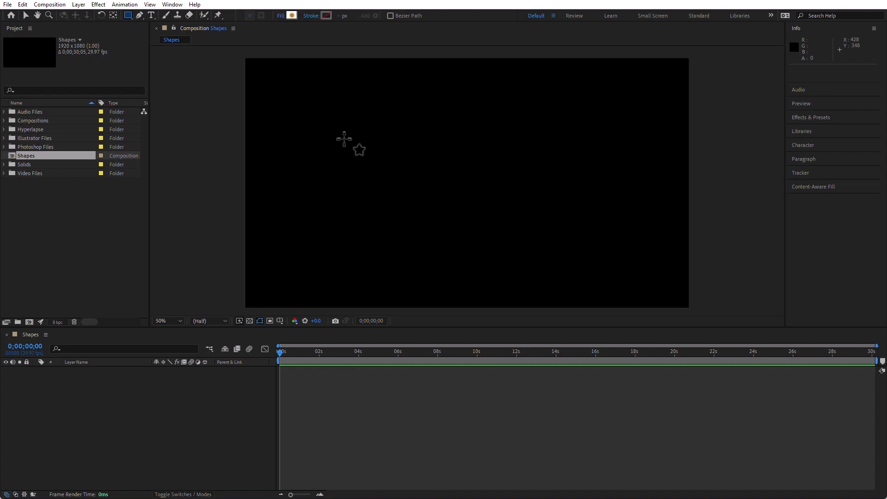
pyautogui.moveTo(334, 115); pyautogui.dragTo(608, 236)
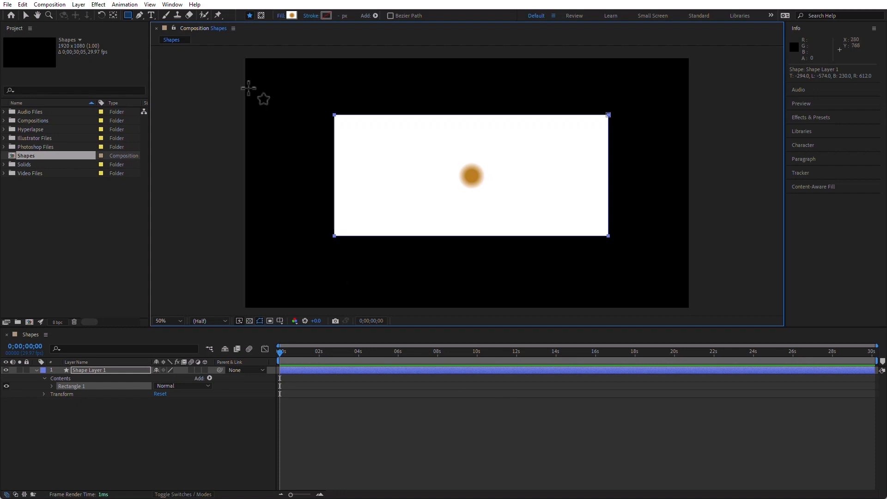
pyautogui.click(280, 16)
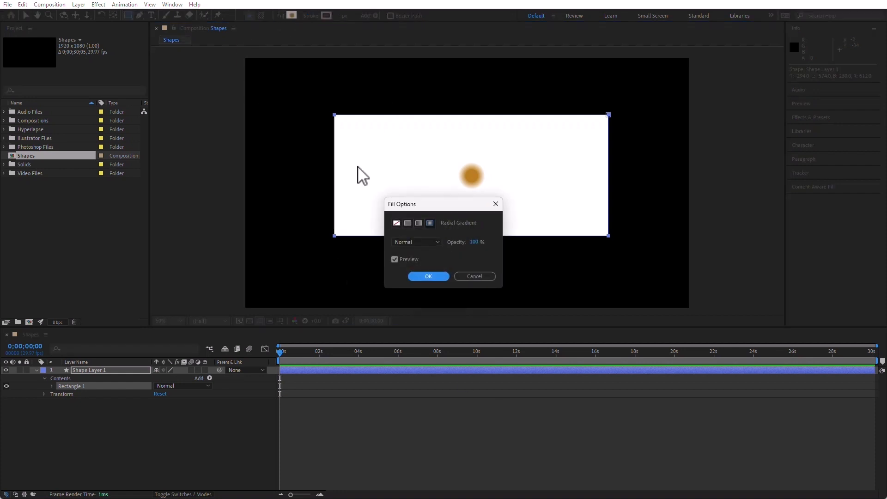
pyautogui.click(408, 223)
pyautogui.click(428, 276)
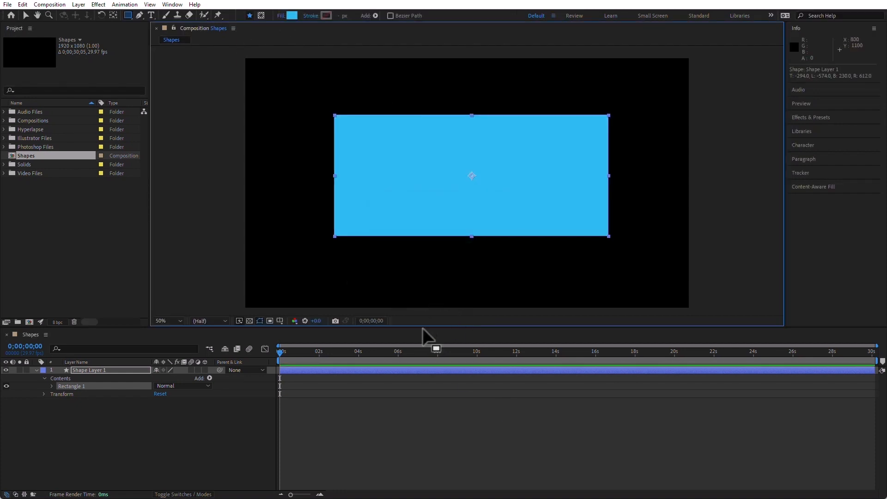
# Step: Set the rectangle's fill colour to purple 8C2BEF
pyautogui.click(294, 17)
pyautogui.click(461, 220)
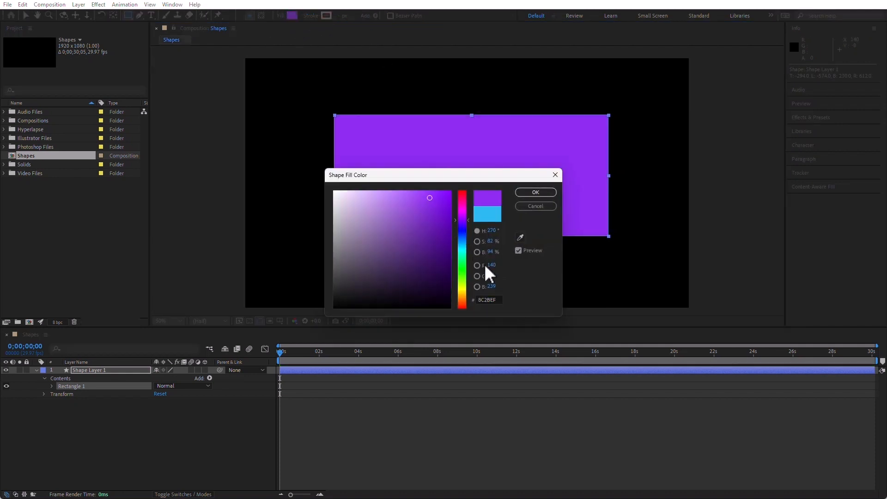
pyautogui.click(538, 192)
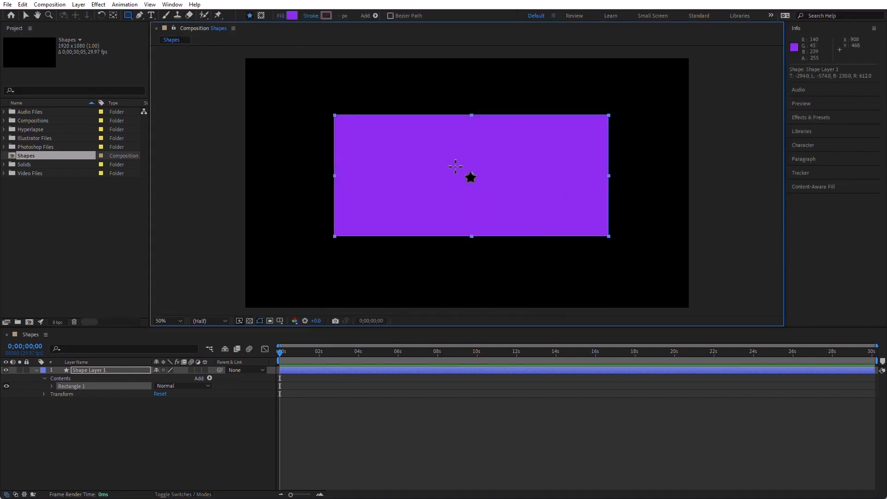
# Step: Add four vertices along the rectangle's top edge with the Pen tool
pyautogui.click(139, 15)
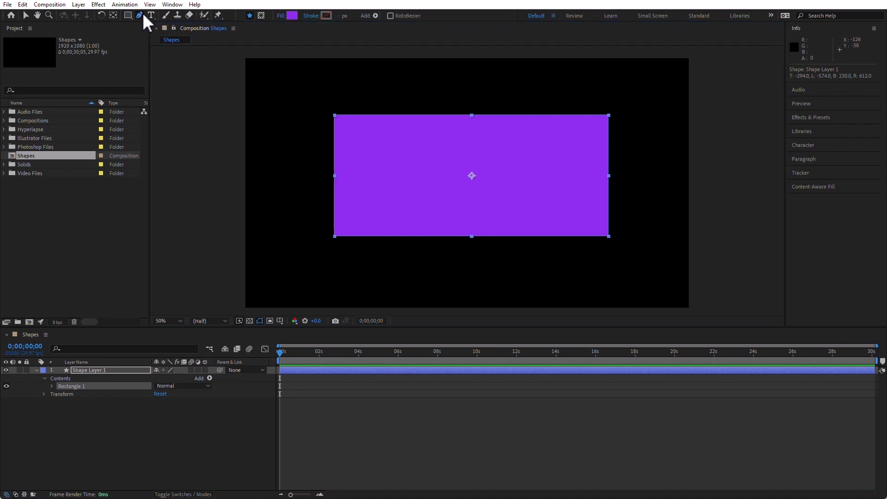
pyautogui.click(346, 115)
pyautogui.click(378, 114)
pyautogui.click(408, 115)
pyautogui.click(448, 114)
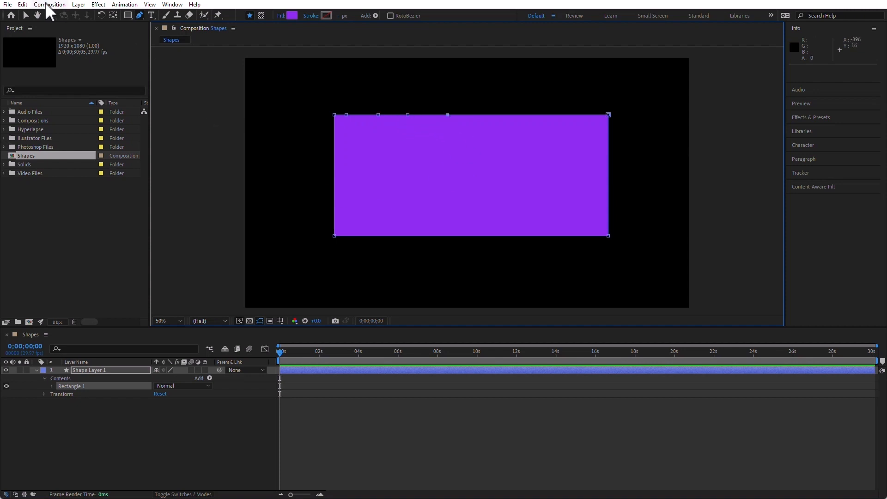
# Step: Reshape the top edge by moving three new vertices and pulling out a curved tangent handle
pyautogui.click(26, 15)
pyautogui.moveTo(408, 113); pyautogui.dragTo(406, 165)
pyautogui.moveTo(345, 113); pyautogui.dragTo(364, 170)
pyautogui.moveTo(448, 114)
pyautogui.mouseDown()
pyautogui.moveTo(465, 144)
pyautogui.moveTo(450, 106)
pyautogui.mouseUp()
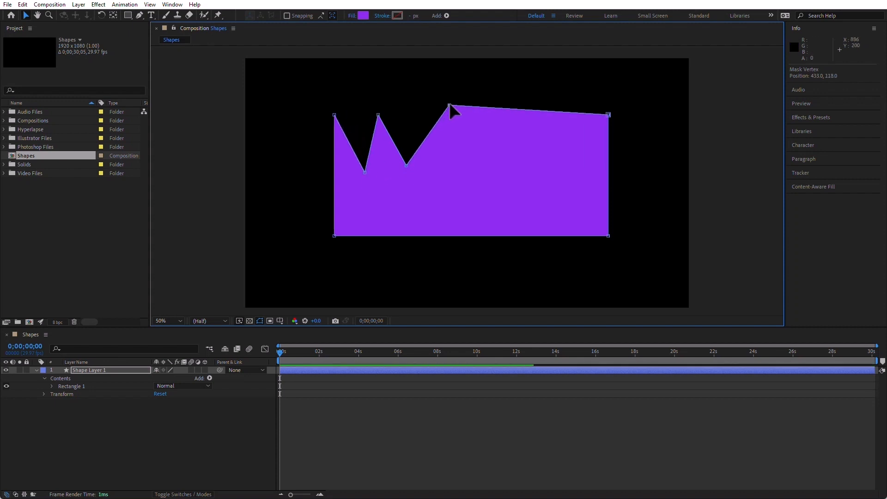
pyautogui.moveTo(450, 105); pyautogui.dragTo(298, 131)
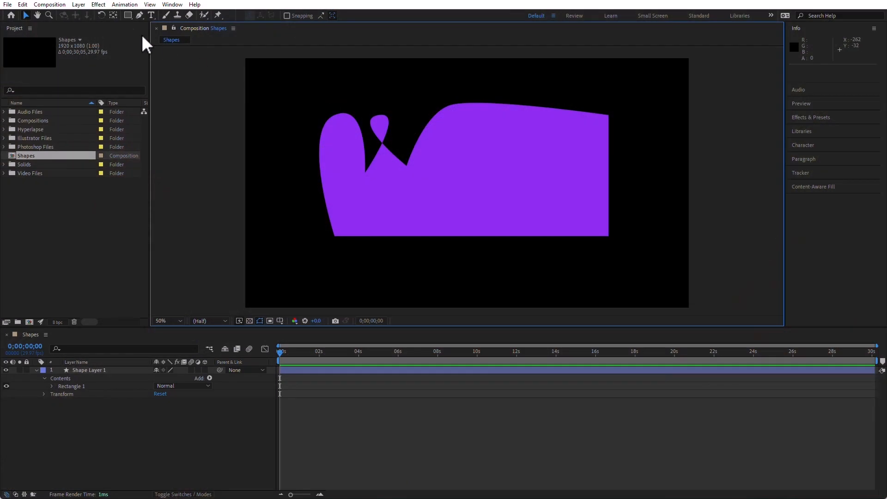
# Step: Try to feather the shape's edge with the Mask Feather tool
pyautogui.click(139, 15)
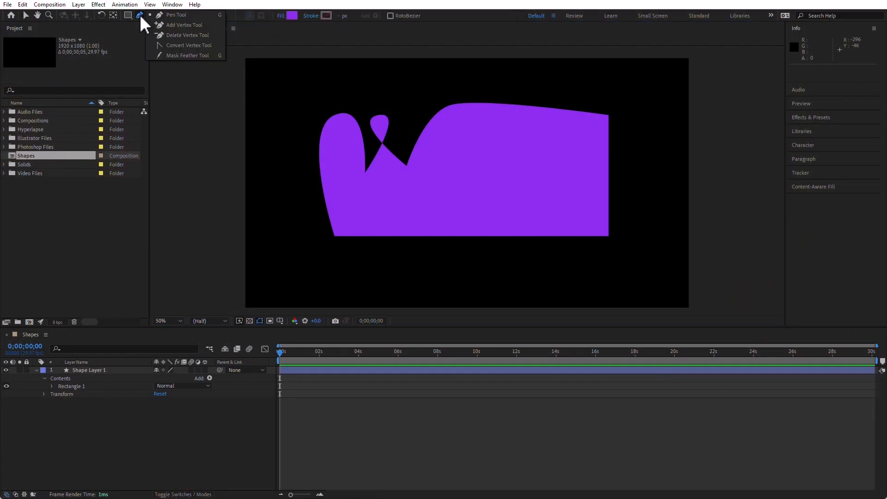
pyautogui.click(187, 54)
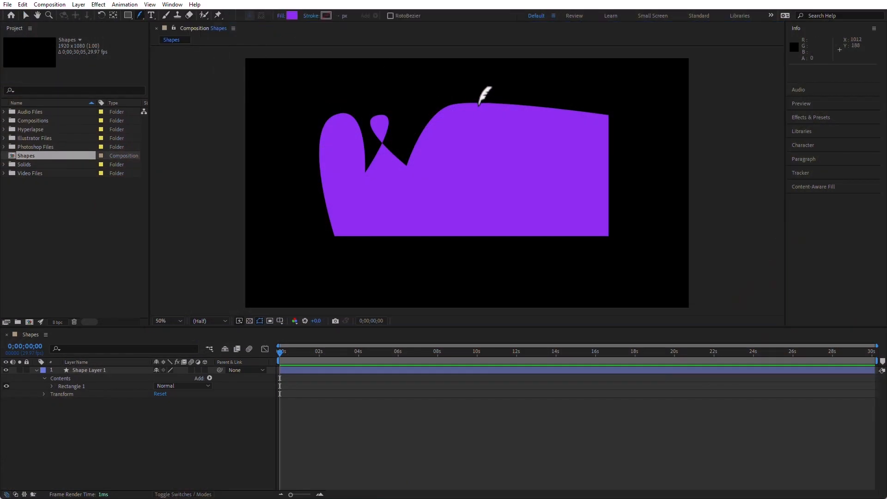
pyautogui.click(477, 147)
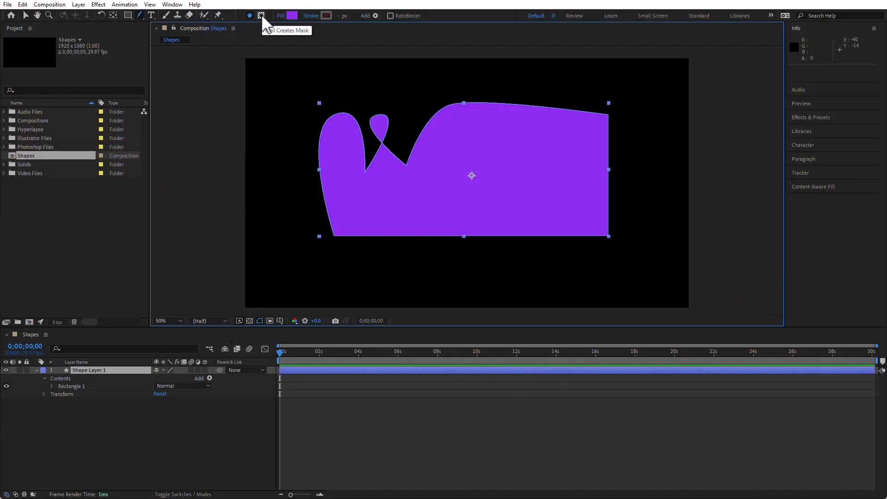
# Step: Switch the Rectangle tool to mask creation and draw a rectangular mask over the left part of the shape
pyautogui.click(260, 13)
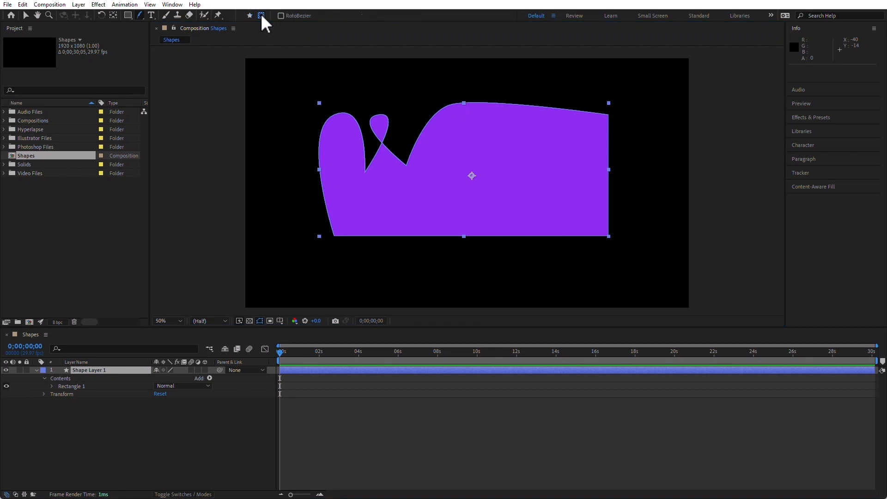
pyautogui.click(128, 15)
pyautogui.moveTo(351, 99); pyautogui.dragTo(507, 222)
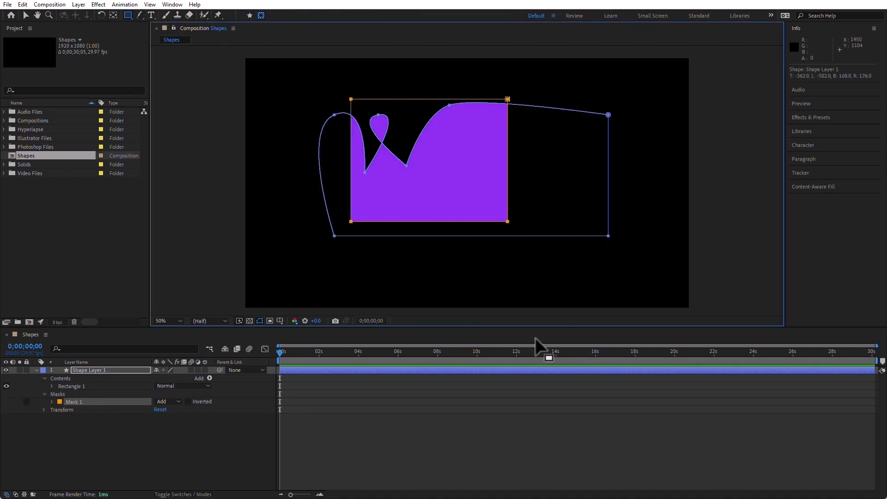
# Step: Expand the mask and rectangle properties and apply the rectangle's path to the Mask Path
pyautogui.click(56, 401)
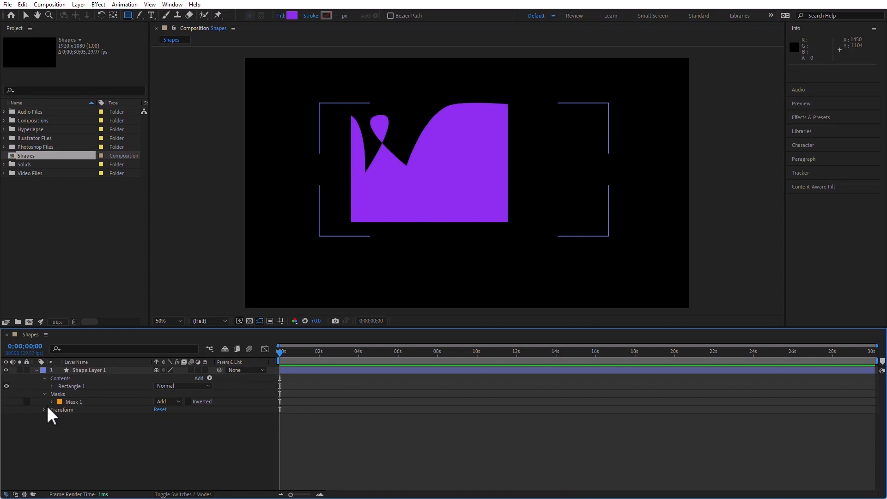
pyautogui.click(52, 402)
pyautogui.click(85, 409)
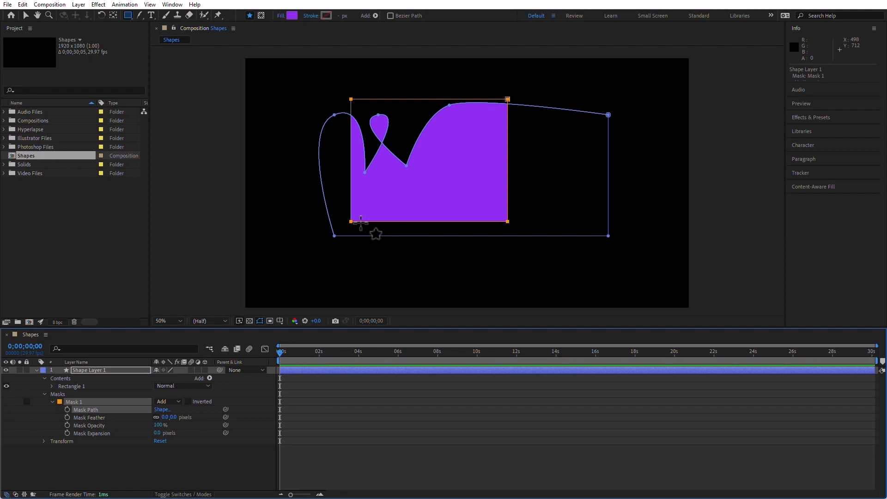
pyautogui.click(52, 384)
pyautogui.click(60, 393)
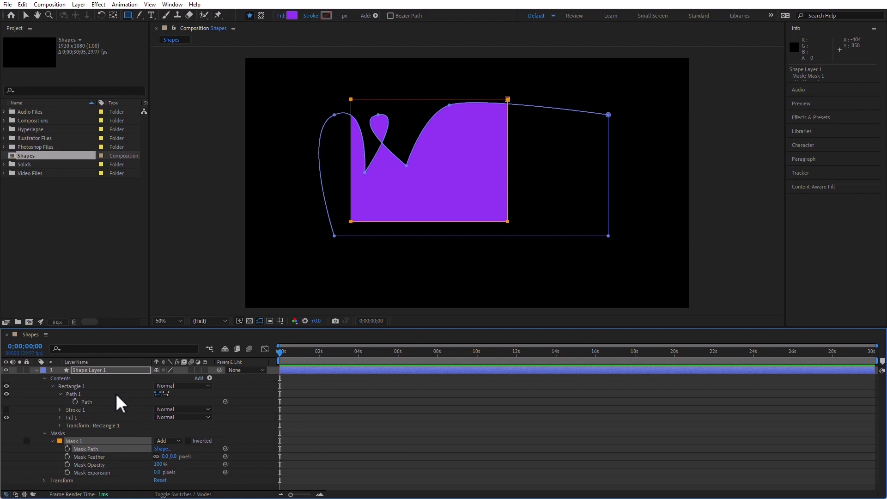
pyautogui.click(88, 402)
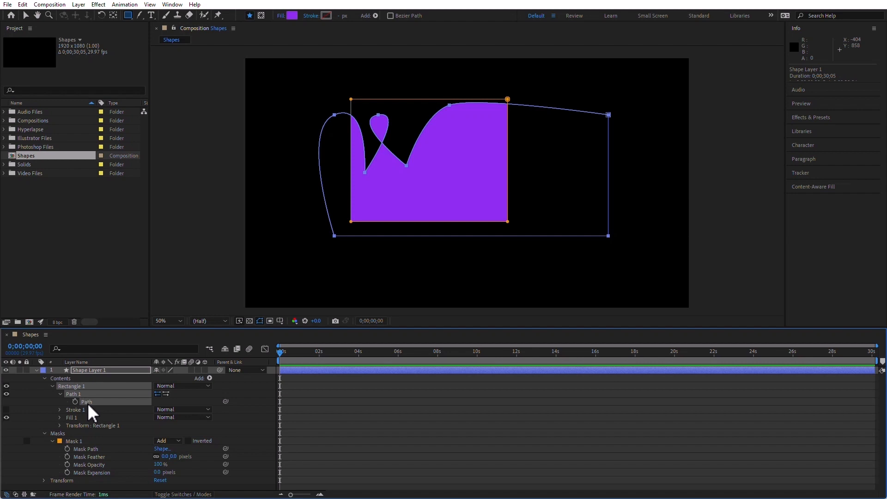
pyautogui.click(88, 449)
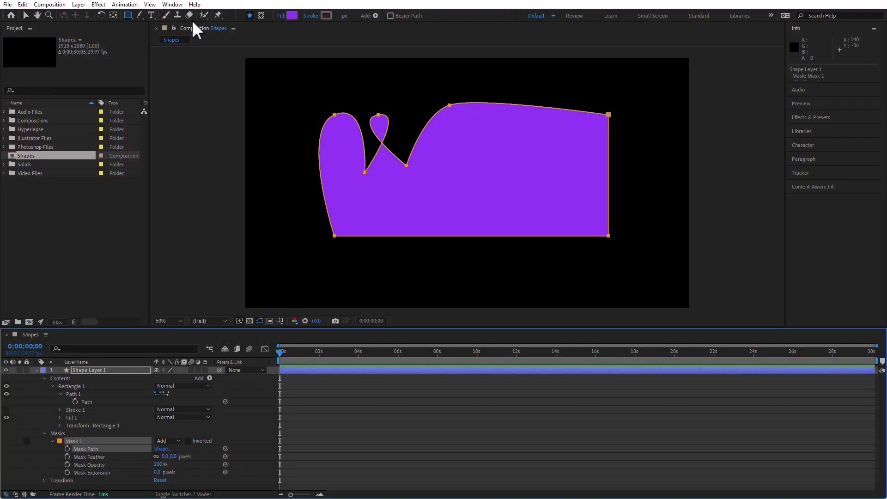
# Step: Add feather points to the mask's top edge with the Mask Feather tool and drag them to soften the edges
pyautogui.click(139, 15)
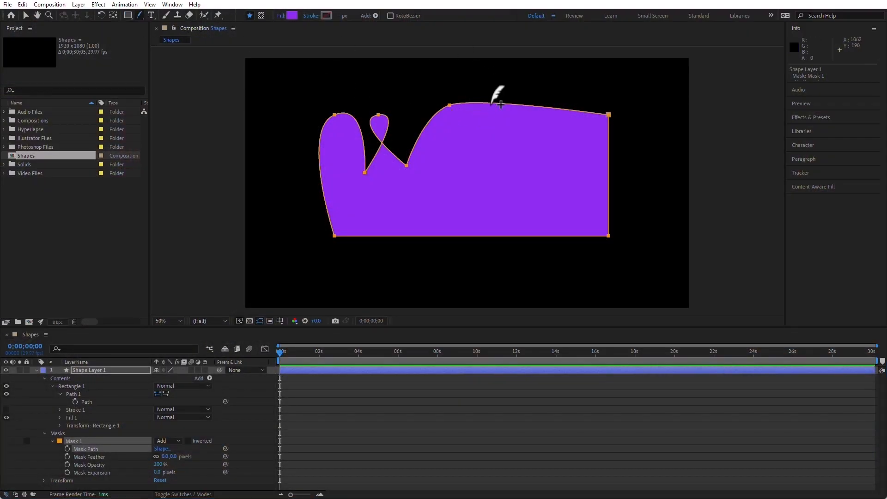
pyautogui.moveTo(491, 104)
pyautogui.mouseDown()
pyautogui.moveTo(491, 140)
pyautogui.moveTo(490, 117)
pyautogui.mouseUp()
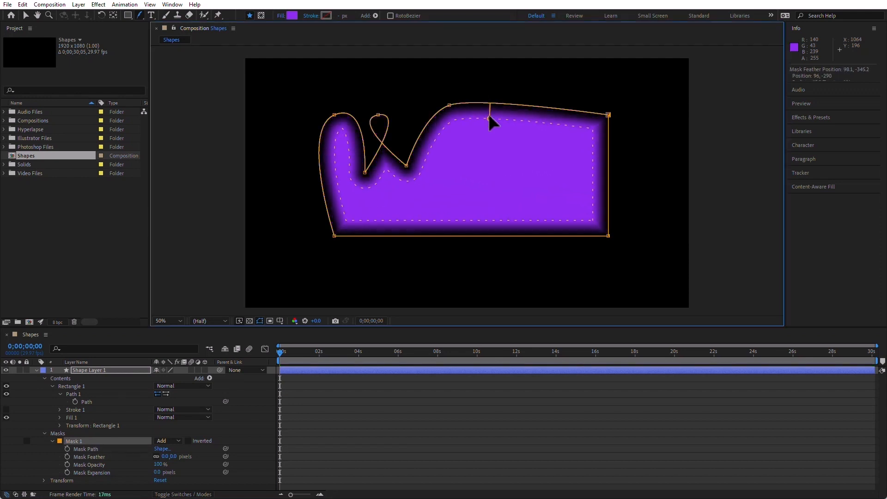
pyautogui.moveTo(561, 110)
pyautogui.mouseDown()
pyautogui.moveTo(562, 123)
pyautogui.moveTo(565, 95)
pyautogui.mouseUp()
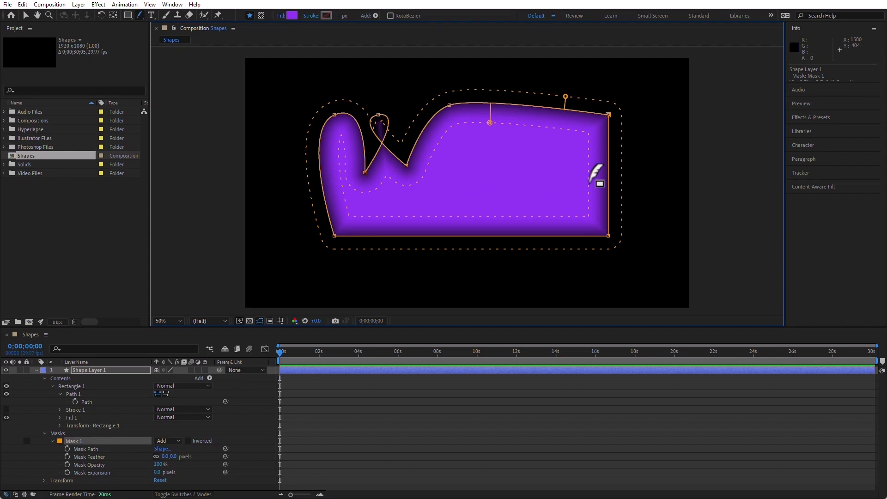
pyautogui.moveTo(609, 186); pyautogui.dragTo(609, 186)
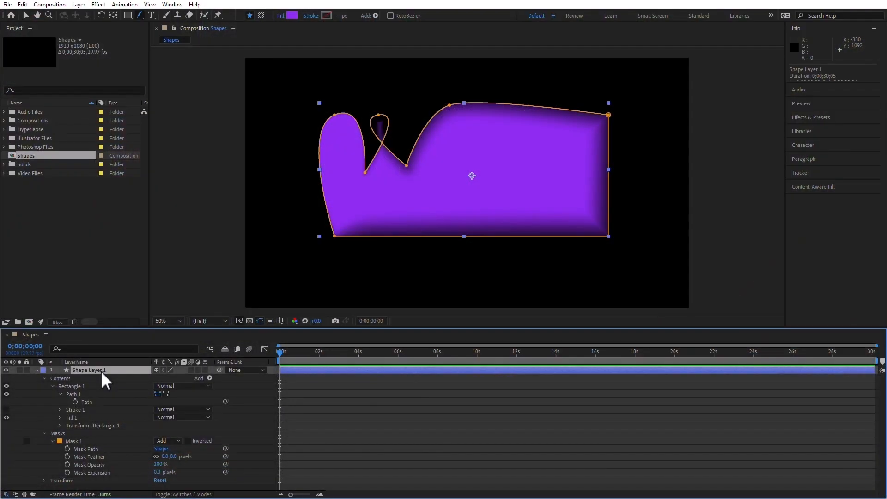
# Step: Add a Twist operator to the shape layer and scrub its Angle value
pyautogui.click(375, 15)
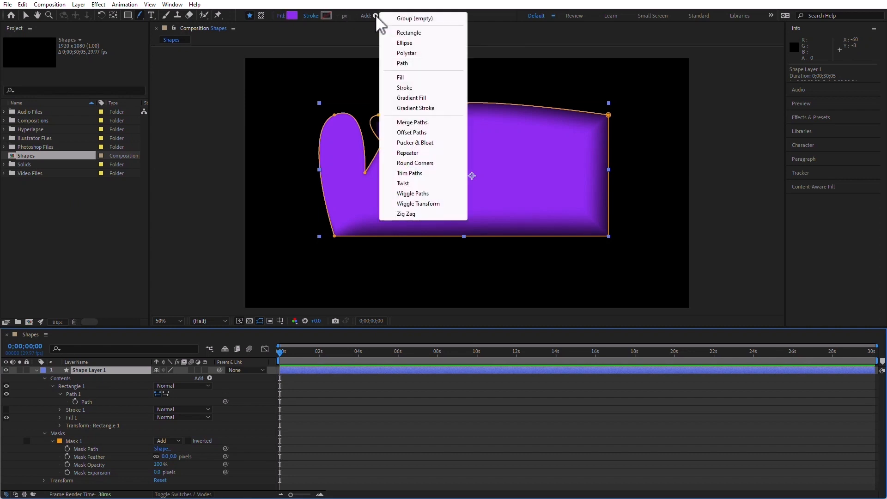
pyautogui.click(442, 184)
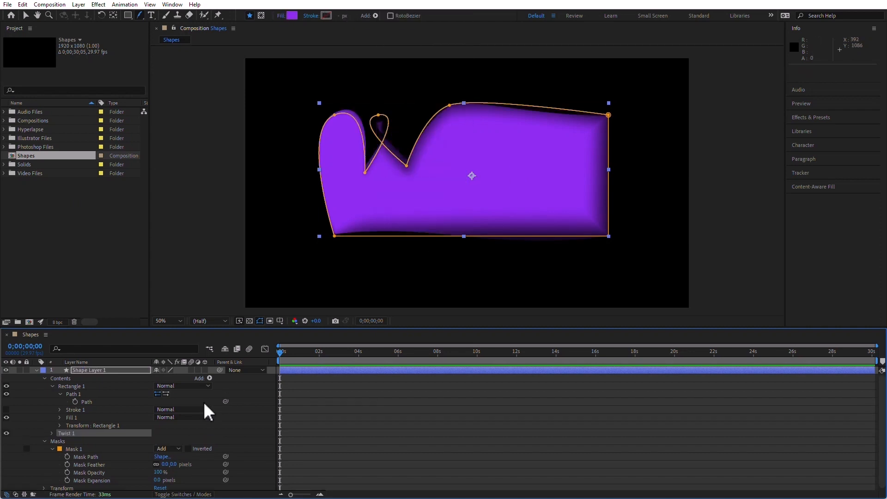
pyautogui.click(51, 432)
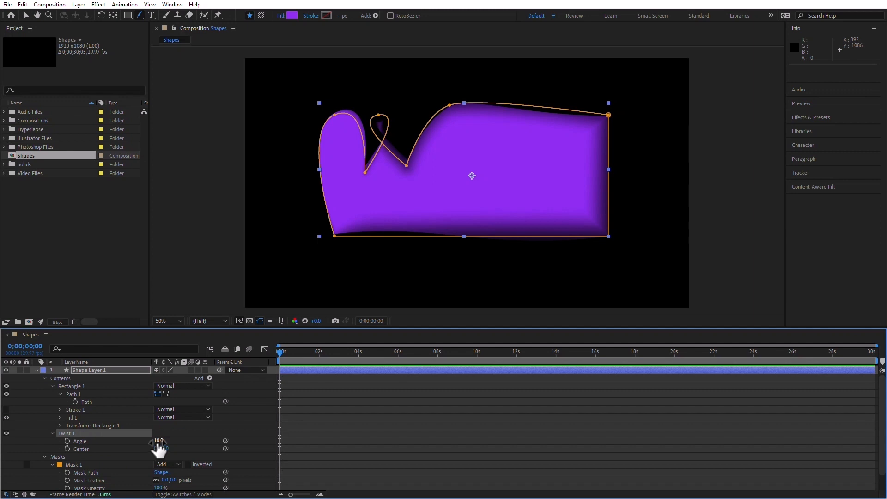
pyautogui.moveTo(173, 437); pyautogui.dragTo(203, 437)
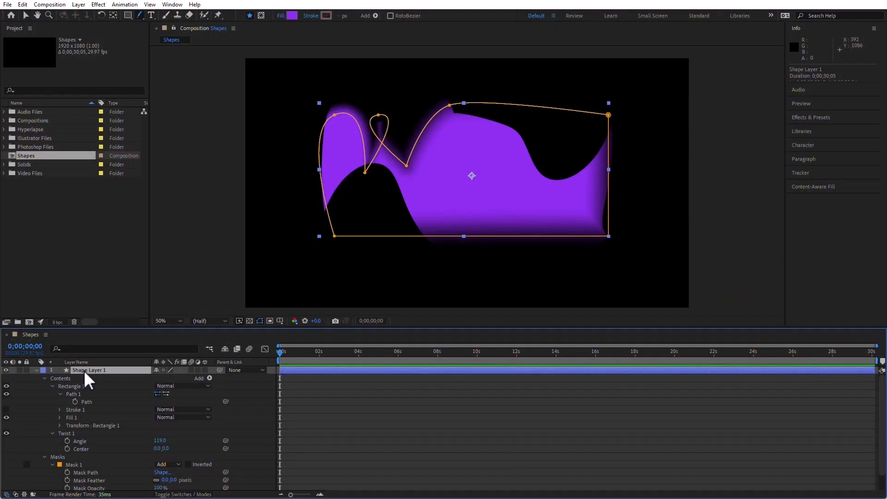
# Step: Delete the shape layer and switch to the Star tool
pyautogui.press('Delete')
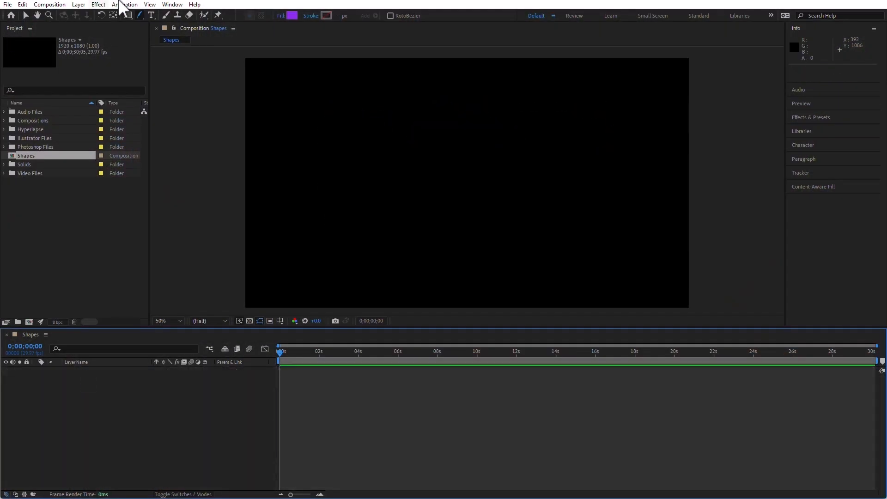
pyautogui.click(127, 17)
pyautogui.click(187, 56)
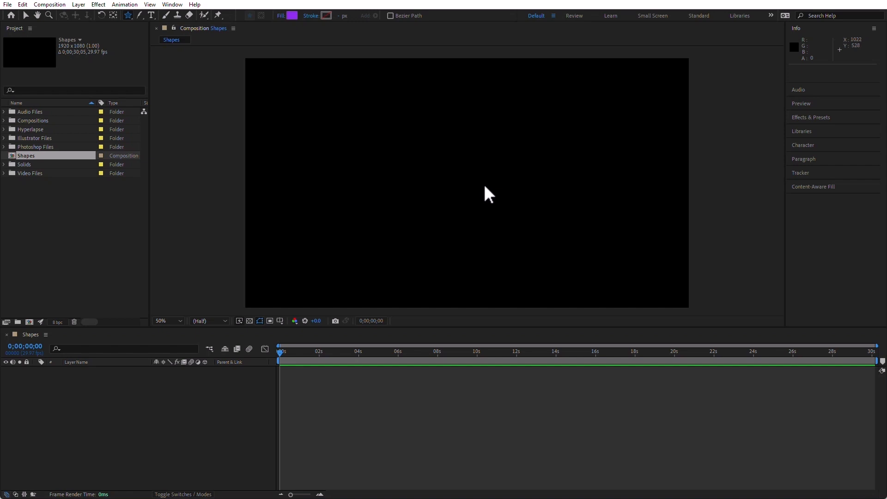
# Step: Draw a star in the composition, expand its Polystar properties, and delete the layer
pyautogui.moveTo(482, 181); pyautogui.dragTo(515, 235)
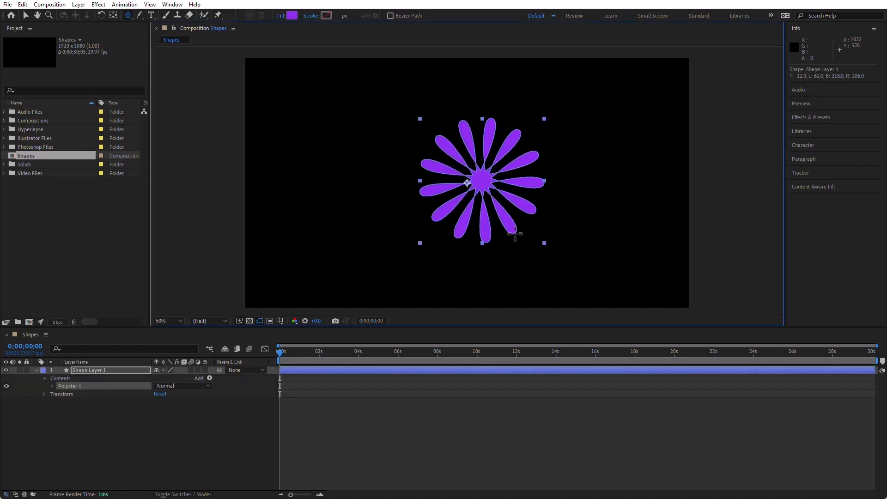
pyautogui.click(55, 386)
pyautogui.click(51, 386)
pyautogui.click(60, 394)
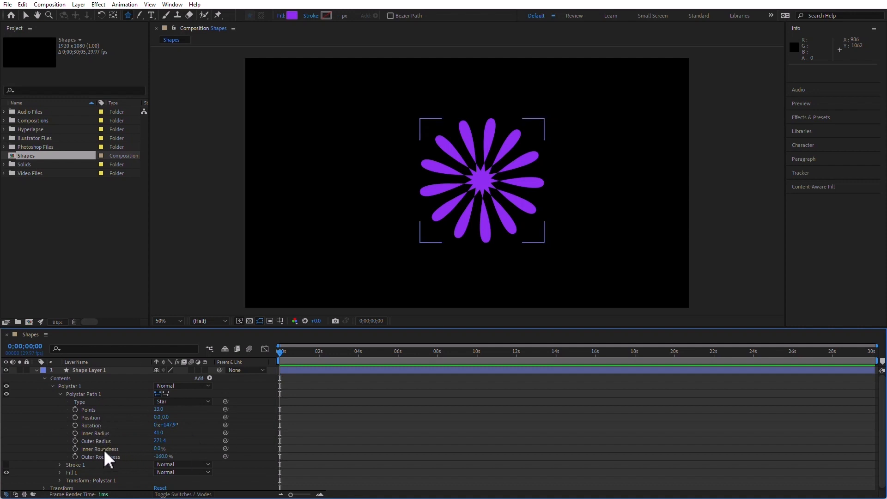
pyautogui.click(98, 370)
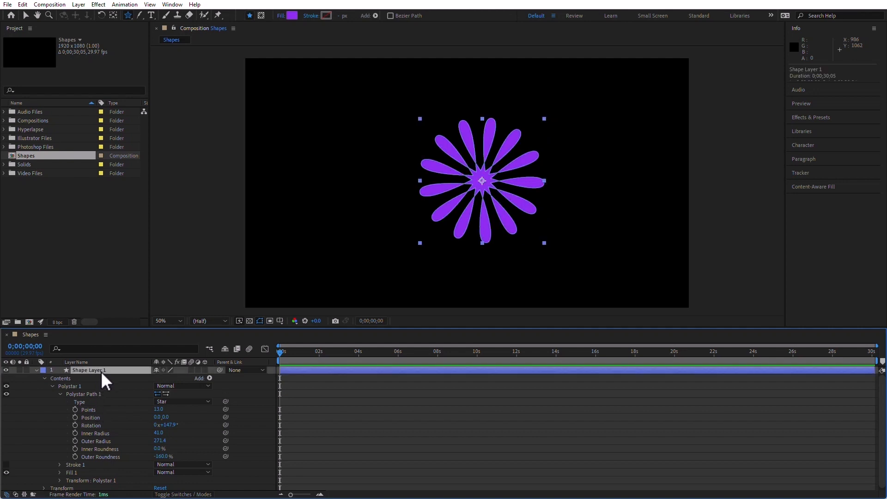
pyautogui.press('Delete')
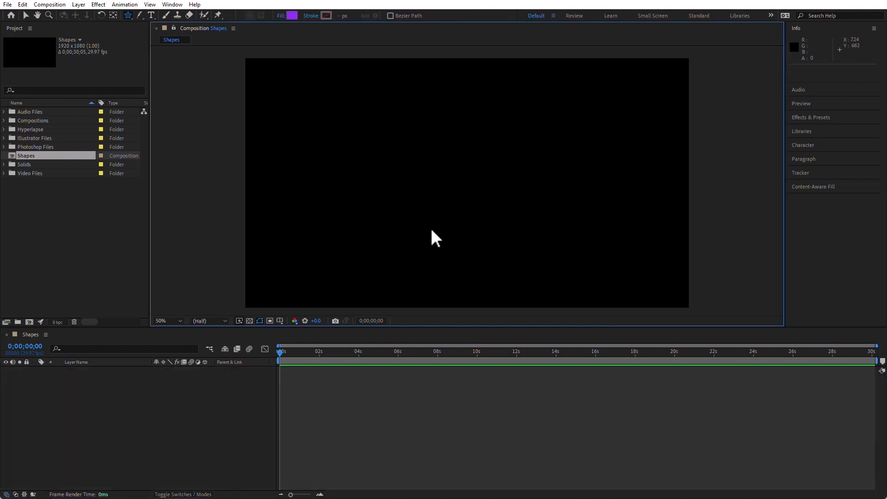
# Step: Draw a new star flower about 230 px wide in the centre and expand its path properties
pyautogui.moveTo(449, 166); pyautogui.dragTo(506, 226)
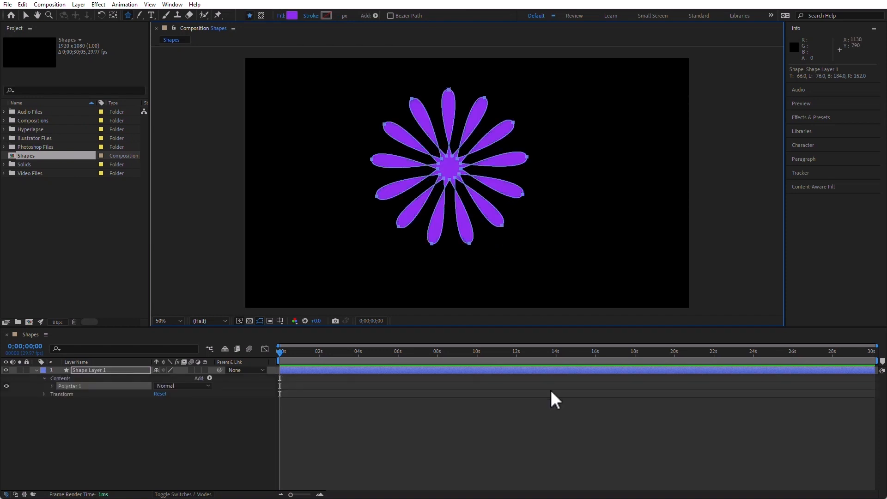
pyautogui.click(52, 385)
pyautogui.click(60, 393)
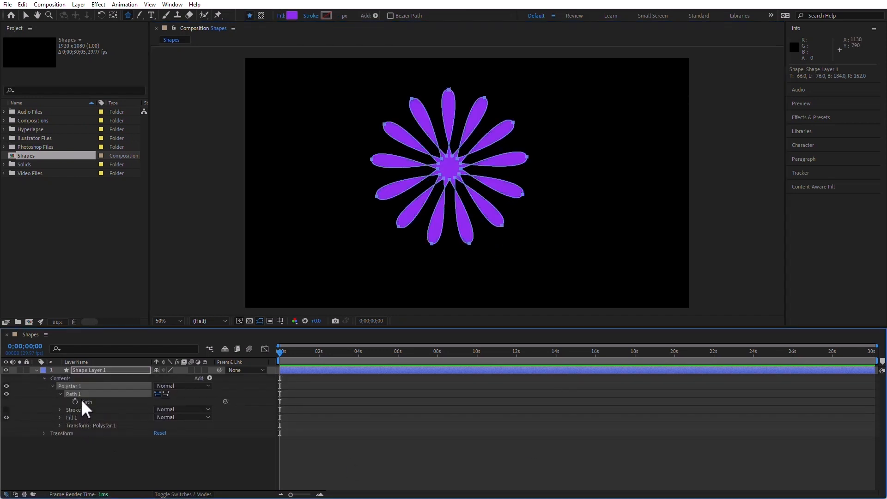